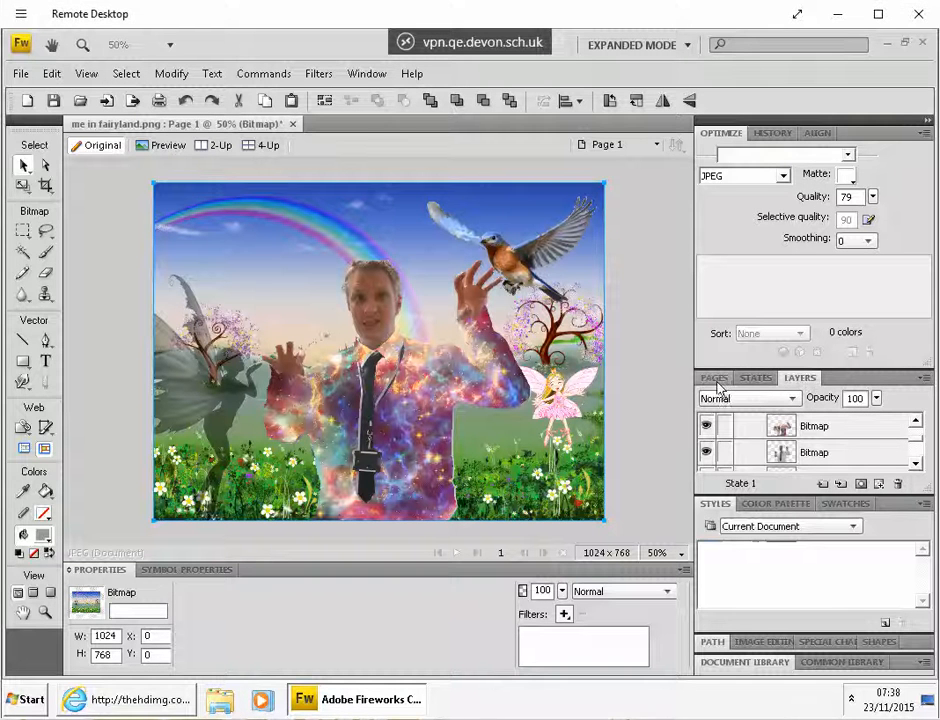
Collapse the Optimize and Styles panel groups so the Layers panel has room for the full object list, and deselect the background
{"action": "left_click", "coordinate": [716, 378]}
{"action": "left_click", "coordinate": [756, 378]}
{"action": "left_click", "coordinate": [799, 378]}
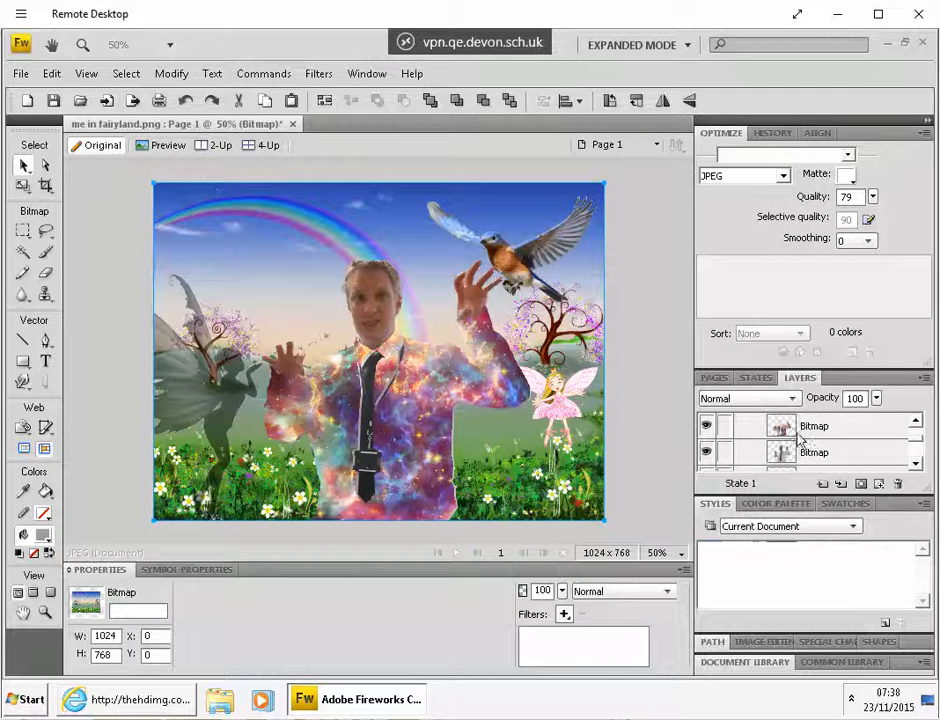
{"action": "left_click", "coordinate": [858, 137]}
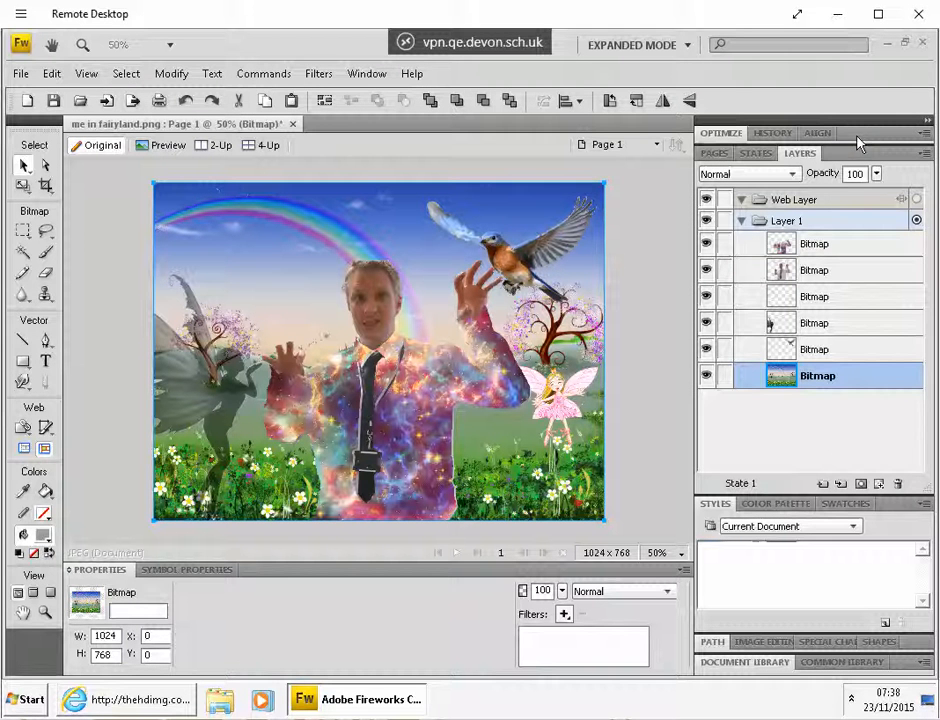
{"action": "left_click", "coordinate": [890, 508]}
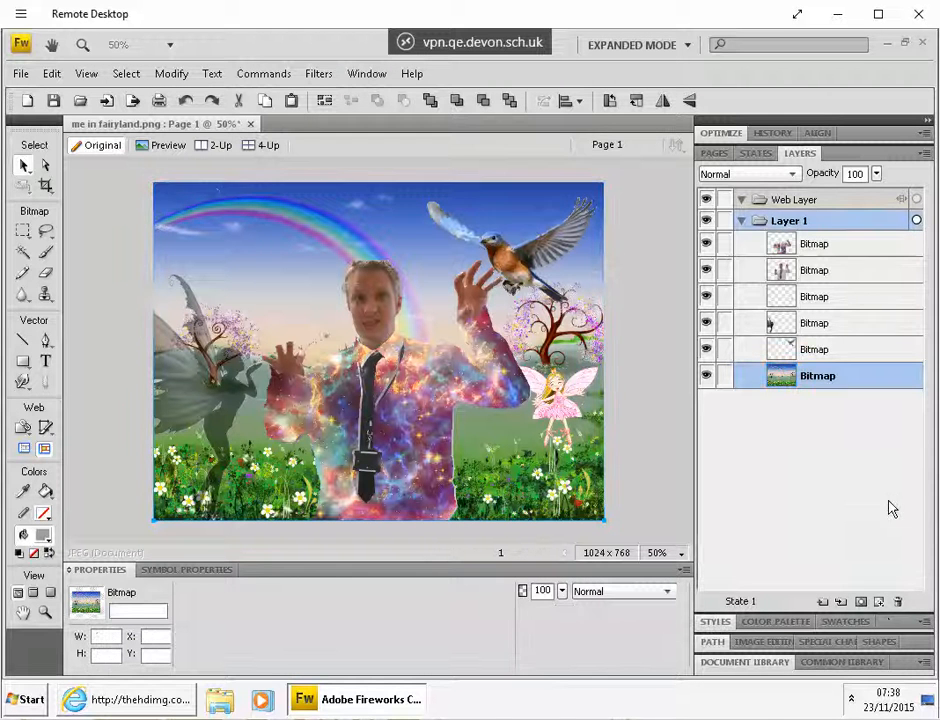
{"action": "left_click", "coordinate": [759, 566]}
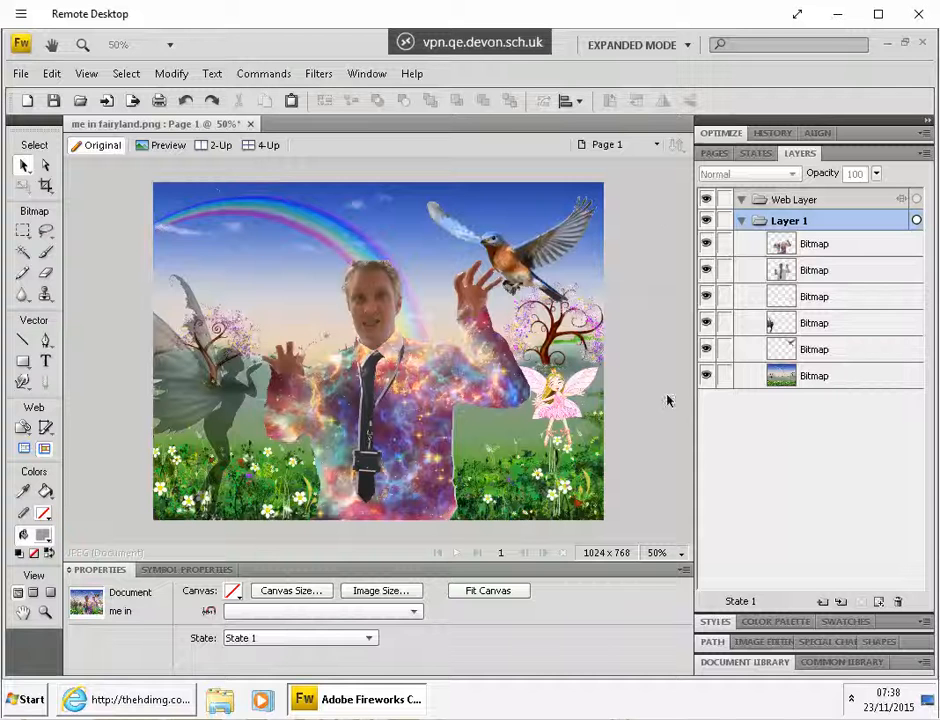
Hide the five bitmaps above the fairyland background one by one, from the galaxy shirt down to the bird
{"action": "left_click", "coordinate": [706, 244]}
{"action": "left_click", "coordinate": [706, 270]}
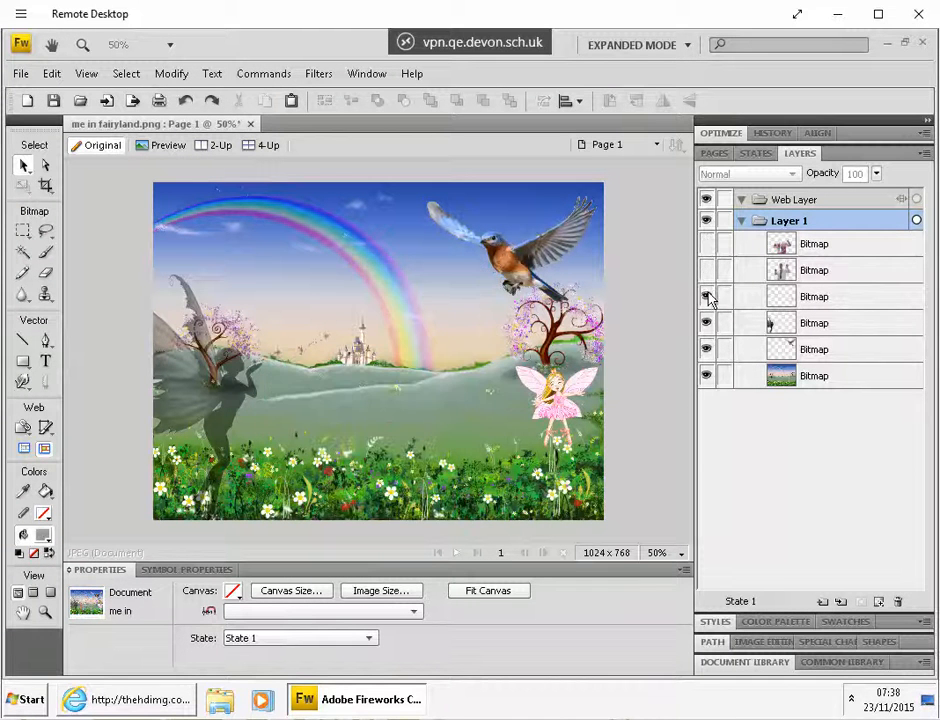
{"action": "left_click", "coordinate": [706, 296]}
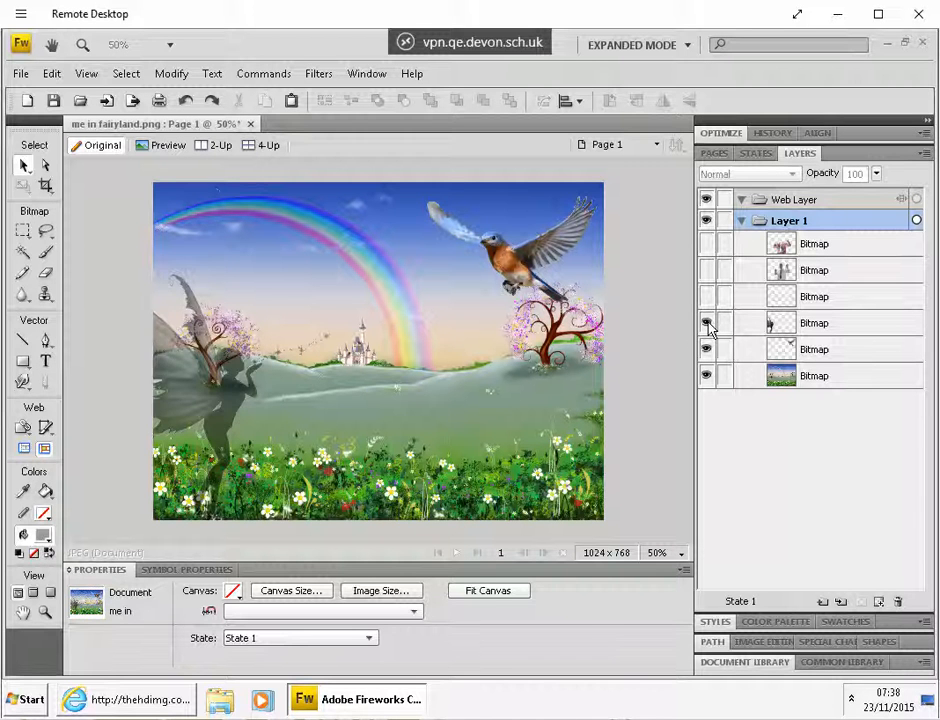
{"action": "left_click", "coordinate": [706, 323]}
{"action": "left_click", "coordinate": [707, 350]}
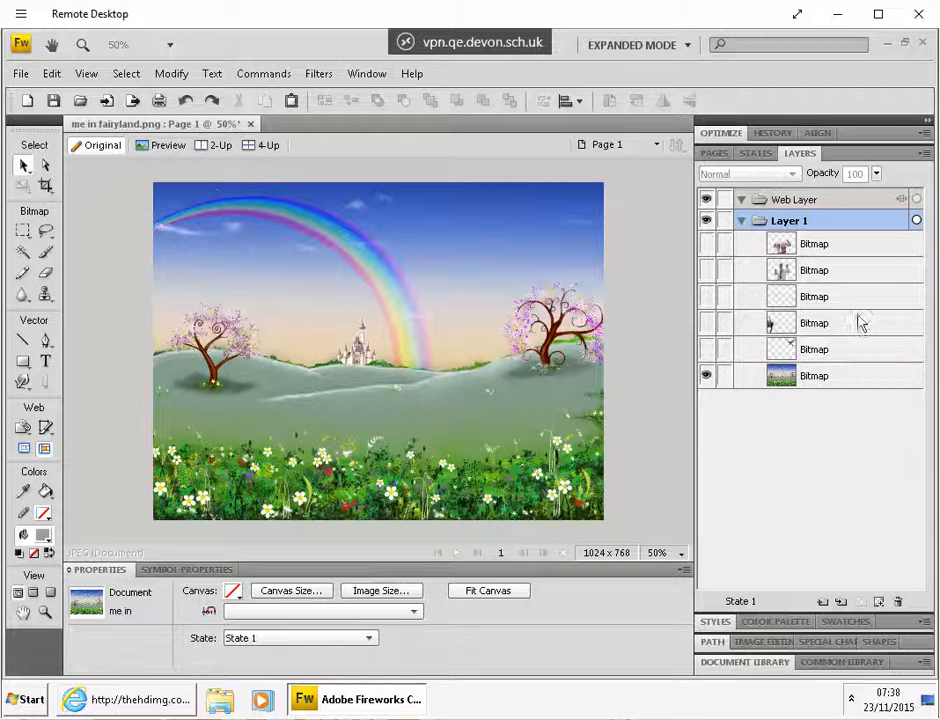
Show the five hidden bitmaps again one by one, from the bird up to the galaxy shirt
{"action": "left_click", "coordinate": [707, 350]}
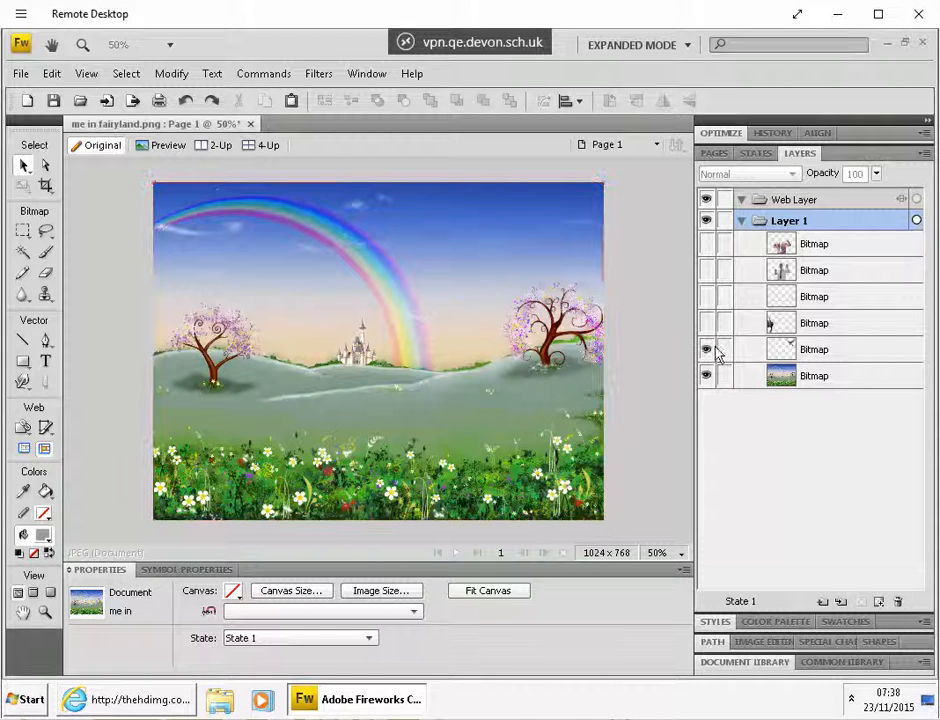
{"action": "left_click", "coordinate": [706, 323]}
{"action": "left_click", "coordinate": [707, 296]}
{"action": "left_click", "coordinate": [707, 270]}
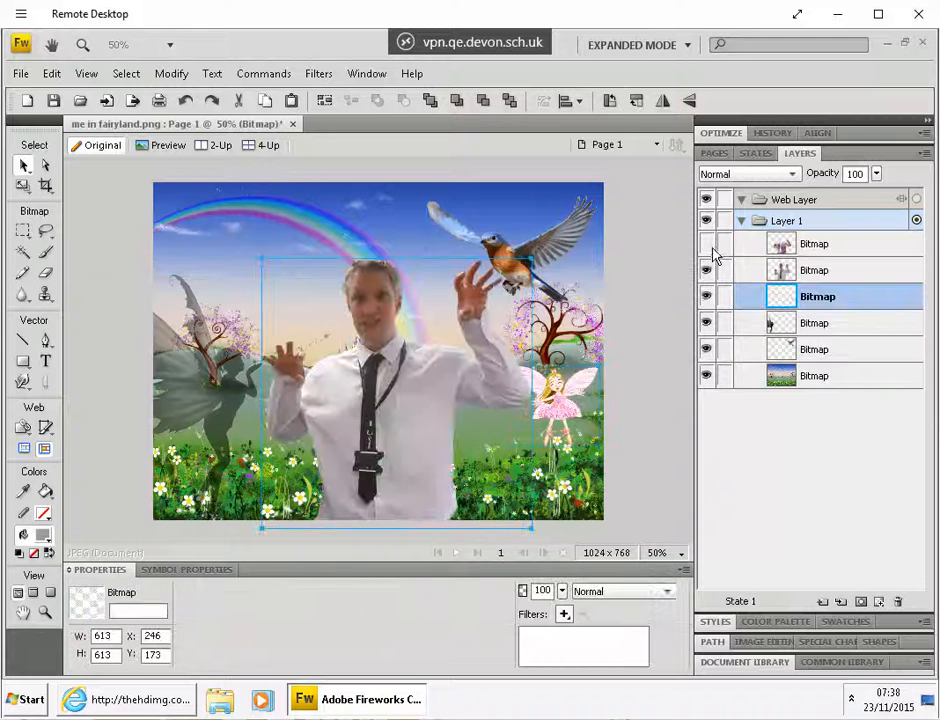
{"action": "left_click", "coordinate": [707, 243]}
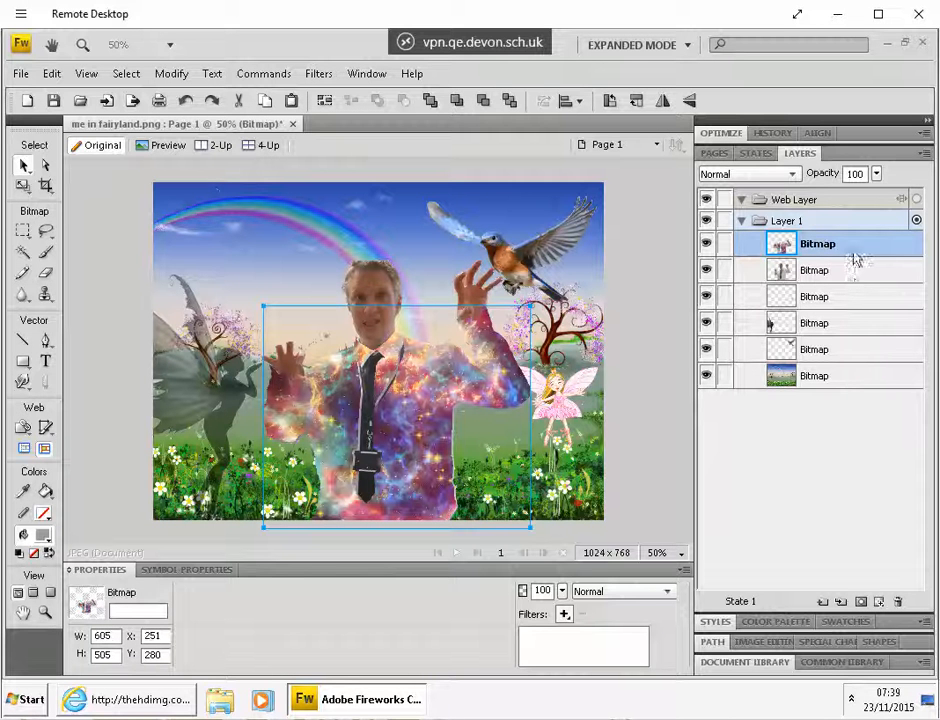
Move the galaxy-shirt bitmap down the stack so it sits directly beneath the man's bitmap
{"action": "left_click_drag", "start_coordinate": [857, 243], "coordinate": [865, 297]}
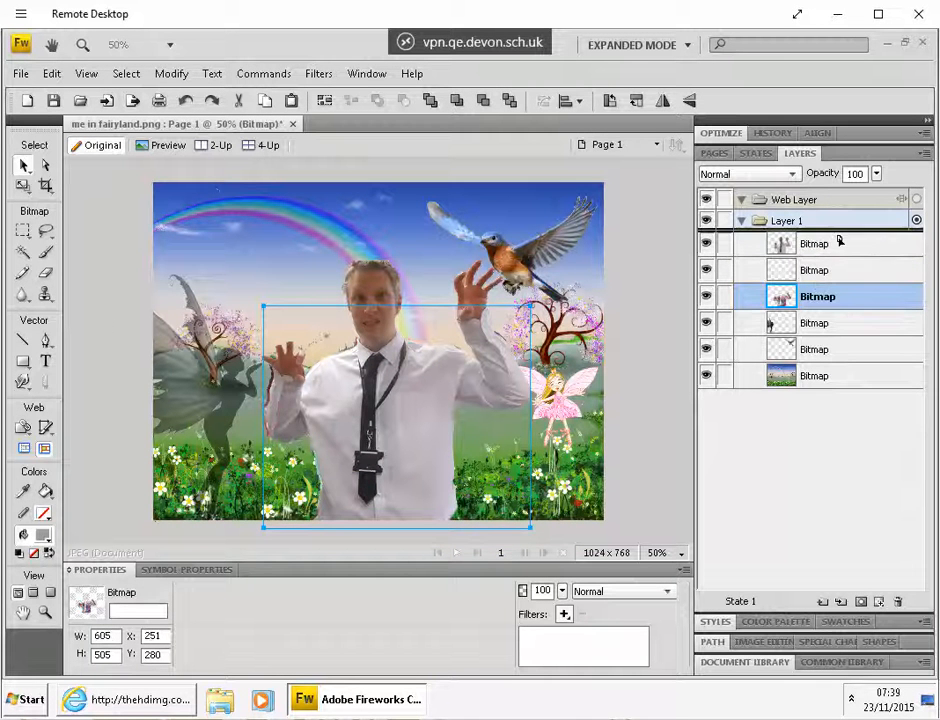
{"action": "left_click_drag", "start_coordinate": [839, 243], "coordinate": [828, 272]}
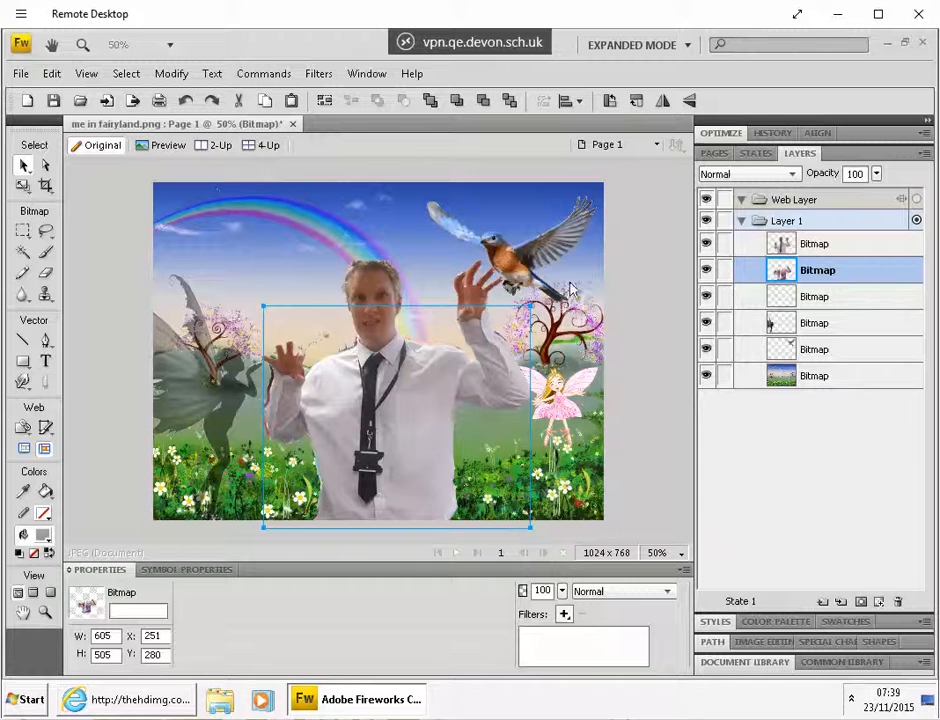
Bring the bird bitmap to the top of the stack and place it on the man's raised hand at about X 524, Y 39
{"action": "left_click_drag", "start_coordinate": [505, 255], "coordinate": [450, 288]}
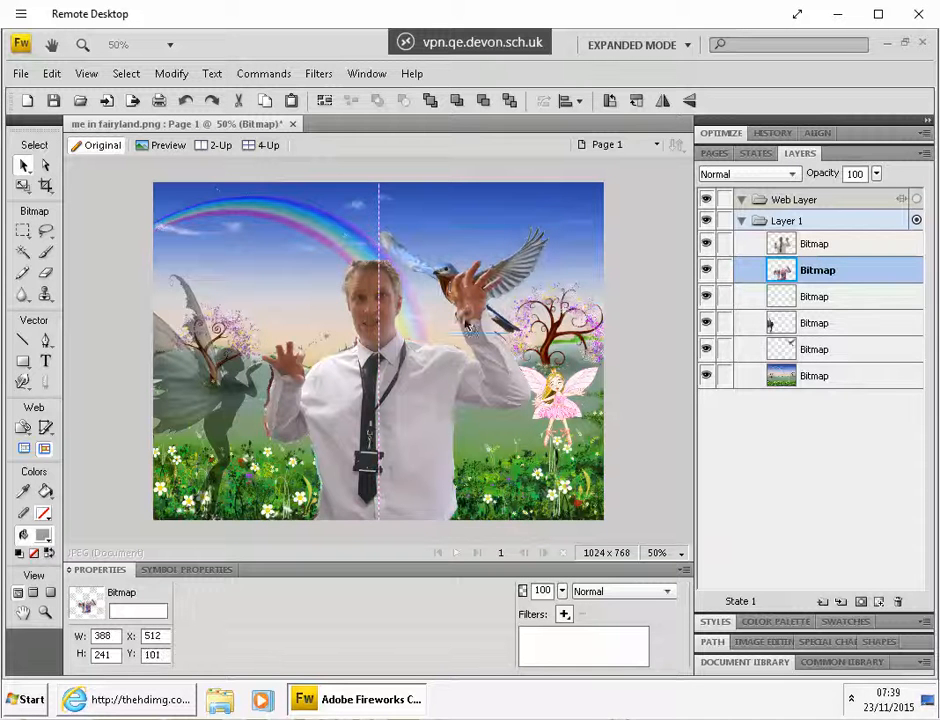
{"action": "left_click", "coordinate": [800, 349]}
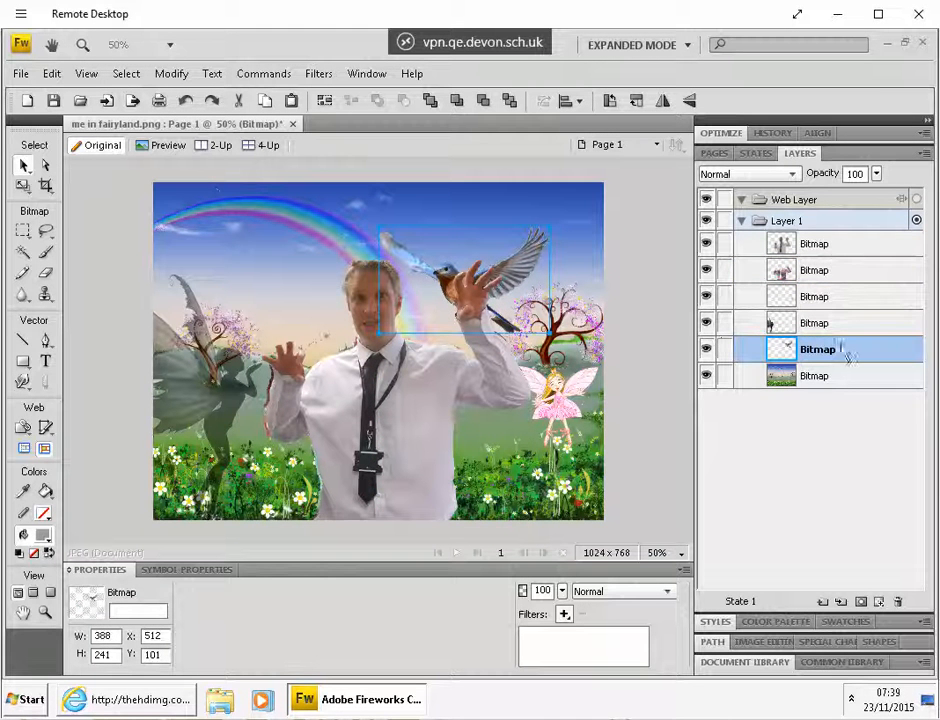
{"action": "left_click_drag", "start_coordinate": [834, 351], "coordinate": [845, 244]}
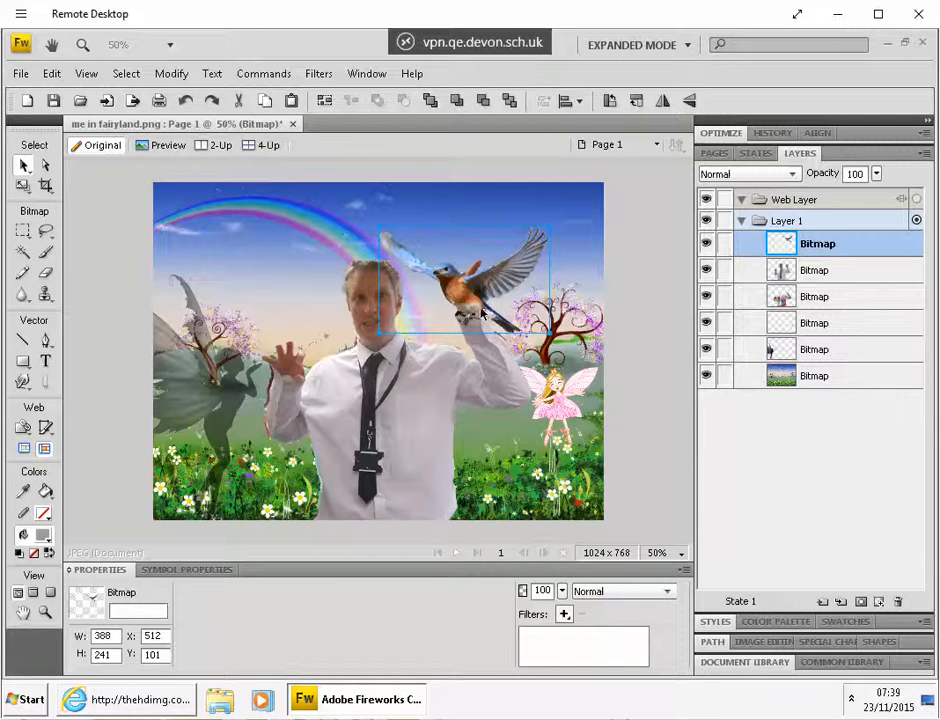
{"action": "left_click_drag", "start_coordinate": [496, 289], "coordinate": [475, 265]}
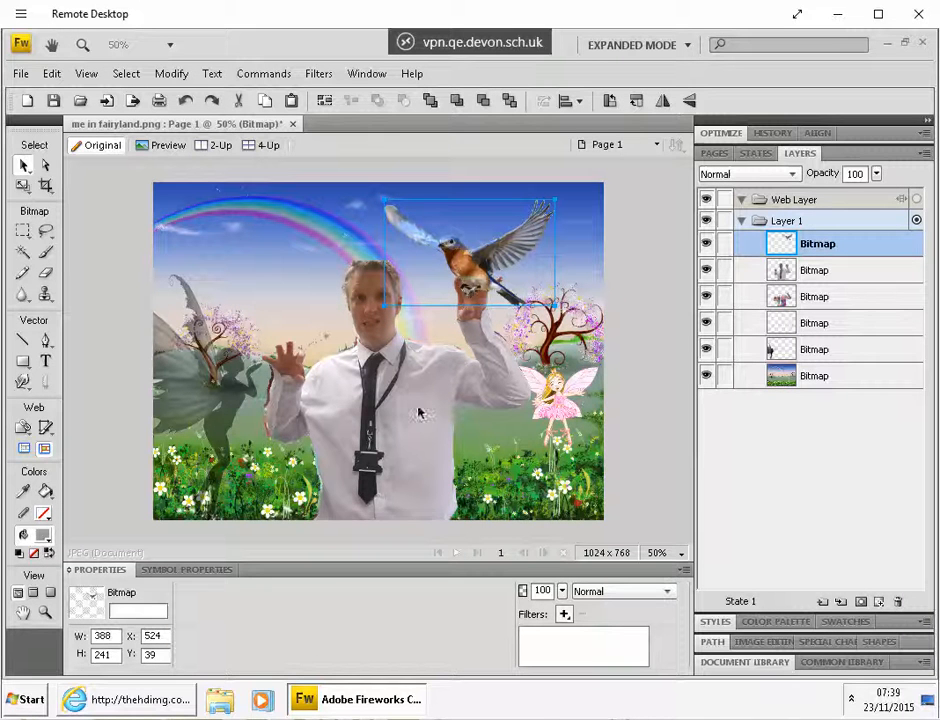
Reposition the dark fairy silhouette slightly and raise its bitmap in the stack to directly beneath the bird, above the man
{"action": "left_click", "coordinate": [814, 350]}
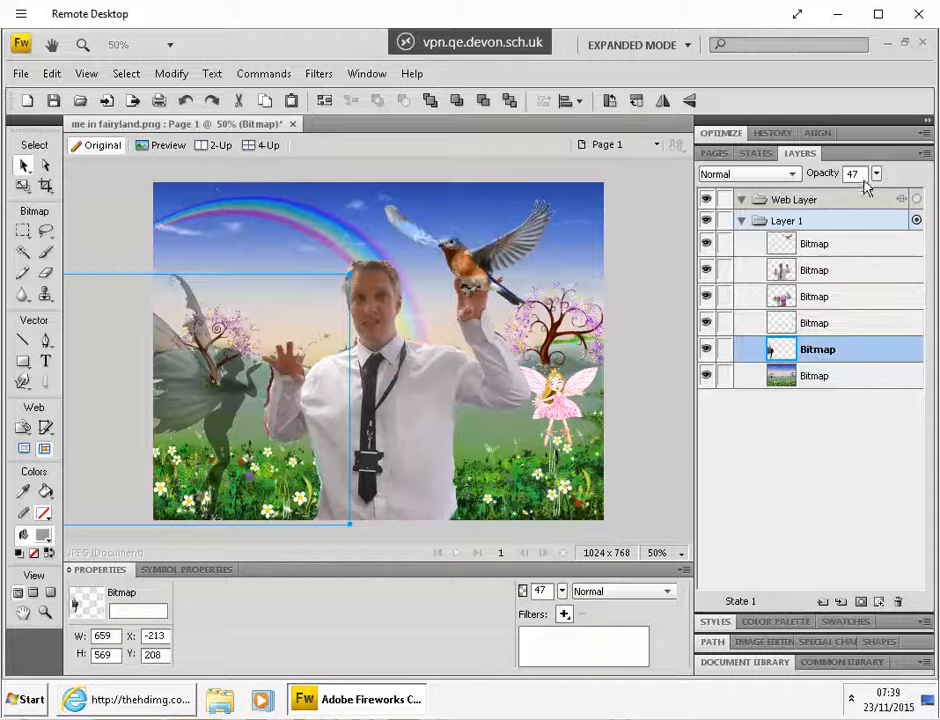
{"action": "left_click_drag", "start_coordinate": [224, 405], "coordinate": [186, 424]}
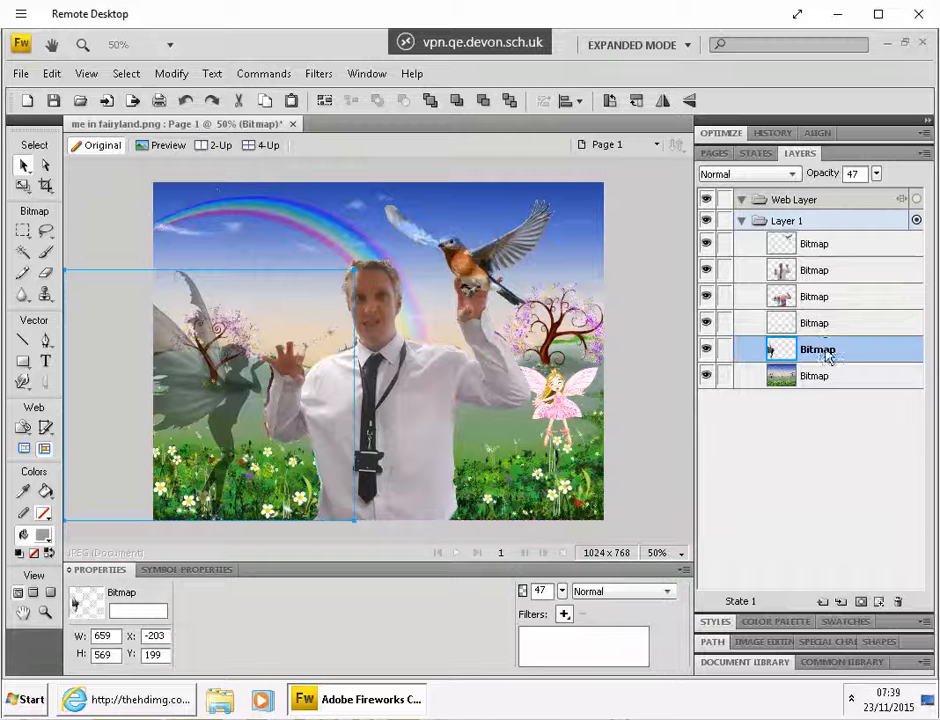
{"action": "left_click_drag", "start_coordinate": [826, 352], "coordinate": [843, 264]}
Move the bird away from the man's hand and place the dark fairy over his face at about X 163, Y -29
{"action": "left_click_drag", "start_coordinate": [516, 258], "coordinate": [560, 248]}
{"action": "left_click_drag", "start_coordinate": [248, 373], "coordinate": [401, 284]}
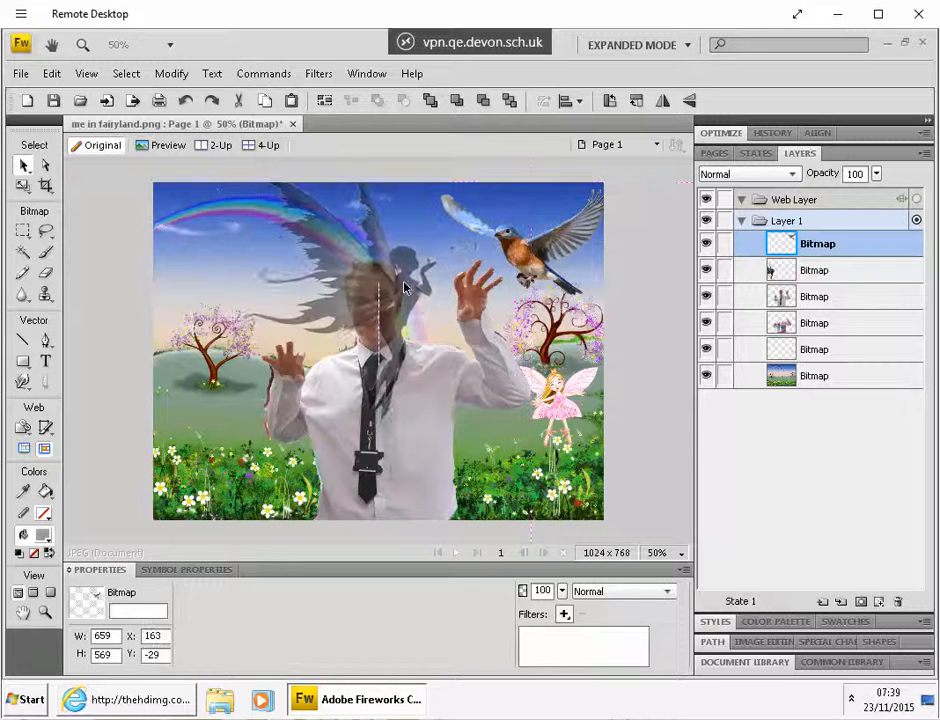
Try the dark fairy's opacity at 100 and at 0
{"action": "left_click", "coordinate": [877, 175]}
{"action": "left_click_drag", "start_coordinate": [877, 176], "coordinate": [875, 108]}
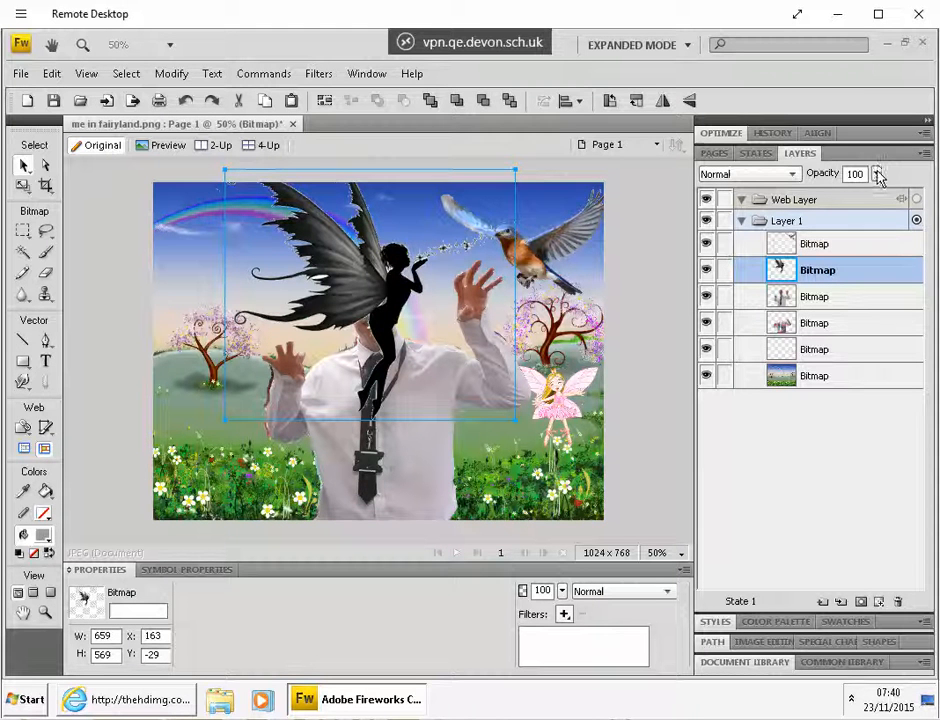
{"action": "left_click_drag", "start_coordinate": [877, 175], "coordinate": [881, 268]}
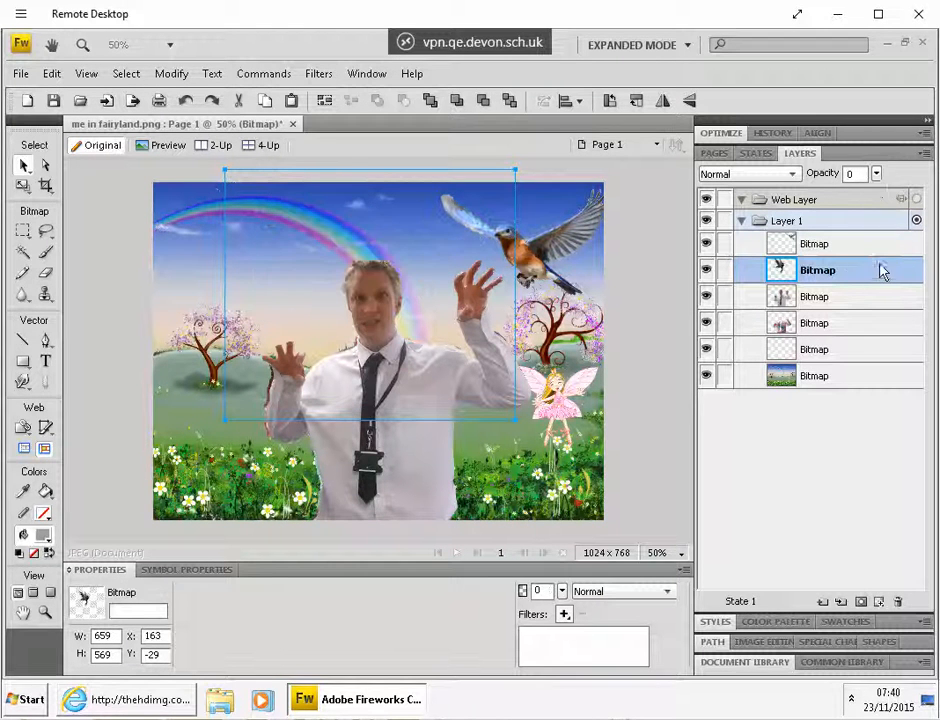
Set the dark fairy's opacity to 49 and move it beside the man at about X -147, Y 195
{"action": "left_click", "coordinate": [879, 178]}
{"action": "left_click_drag", "start_coordinate": [879, 178], "coordinate": [878, 131]}
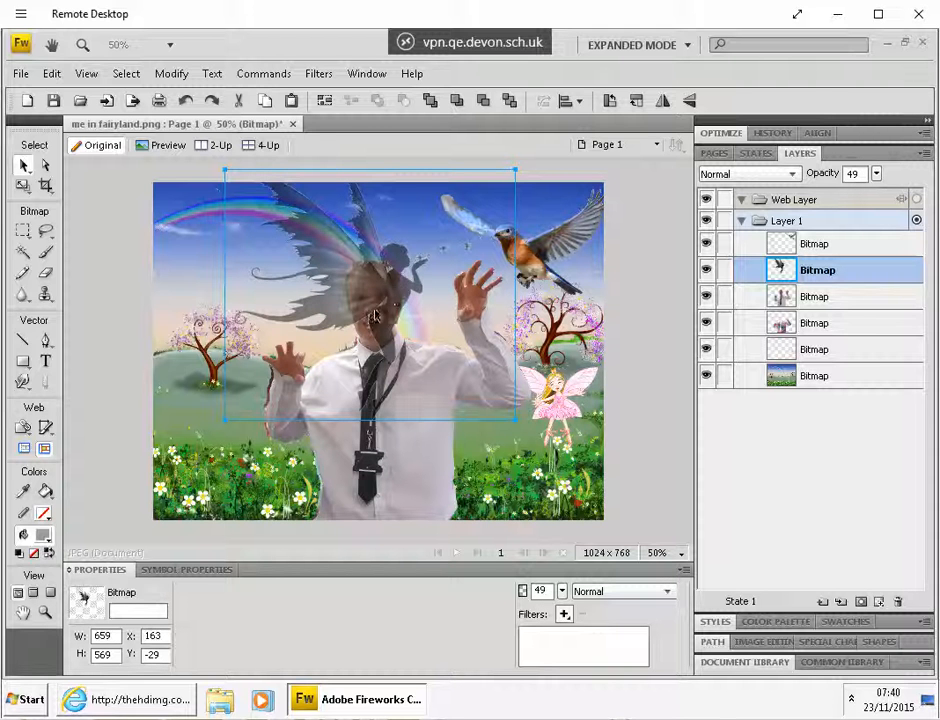
{"action": "left_click_drag", "start_coordinate": [374, 314], "coordinate": [259, 393]}
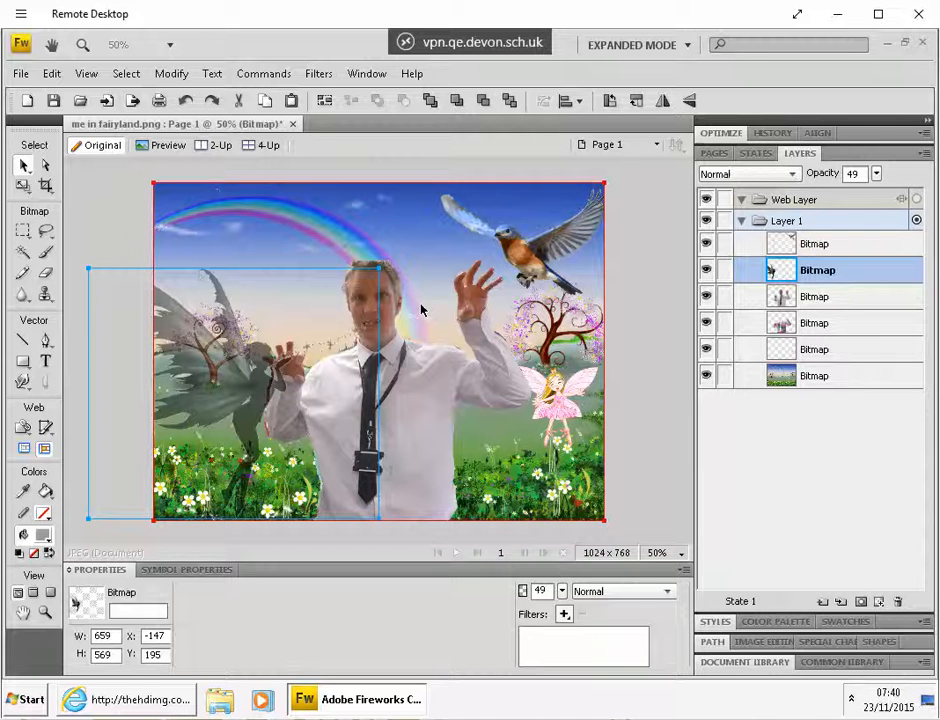
Hide every bitmap except the fairyland background, and toggle the visibility of the whole Layer 1 off and on
{"action": "left_click", "coordinate": [705, 350]}
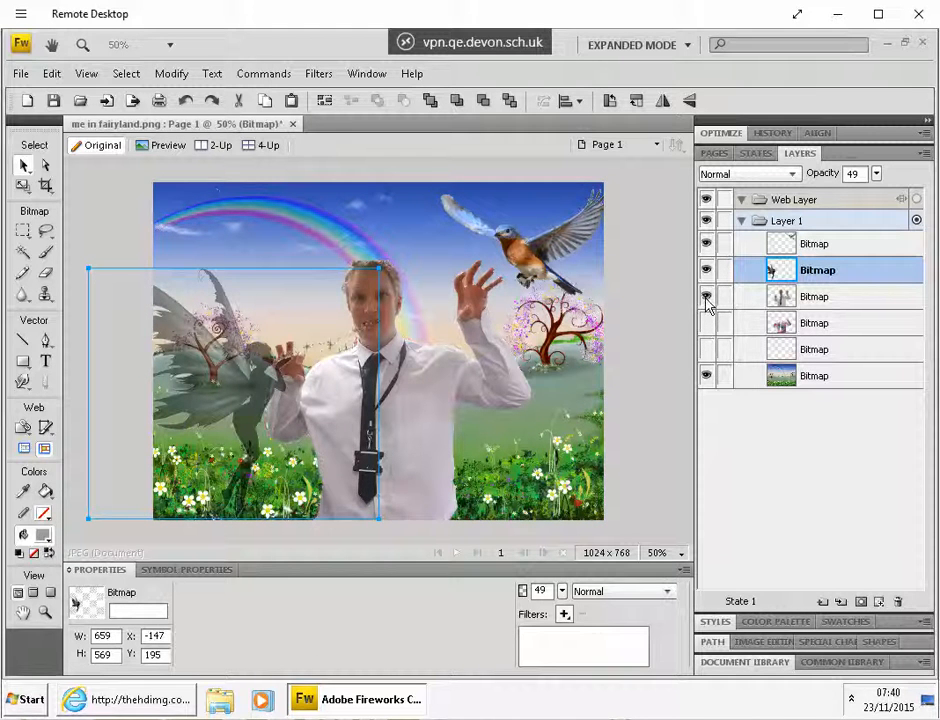
{"action": "left_click", "coordinate": [706, 299]}
{"action": "left_click", "coordinate": [707, 268]}
{"action": "left_click", "coordinate": [707, 243]}
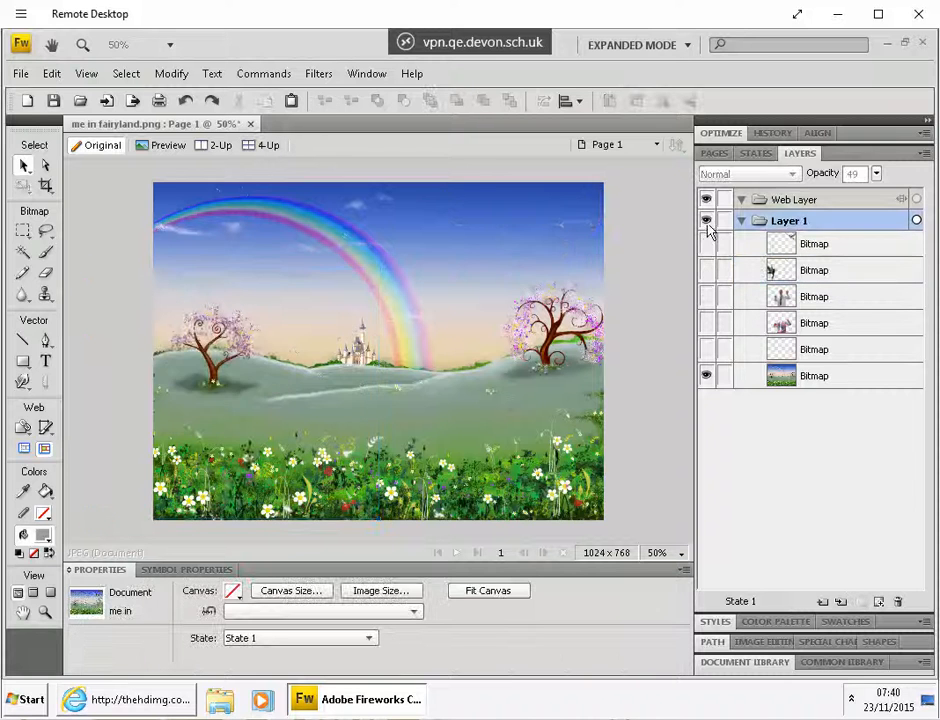
{"action": "left_click", "coordinate": [706, 221]}
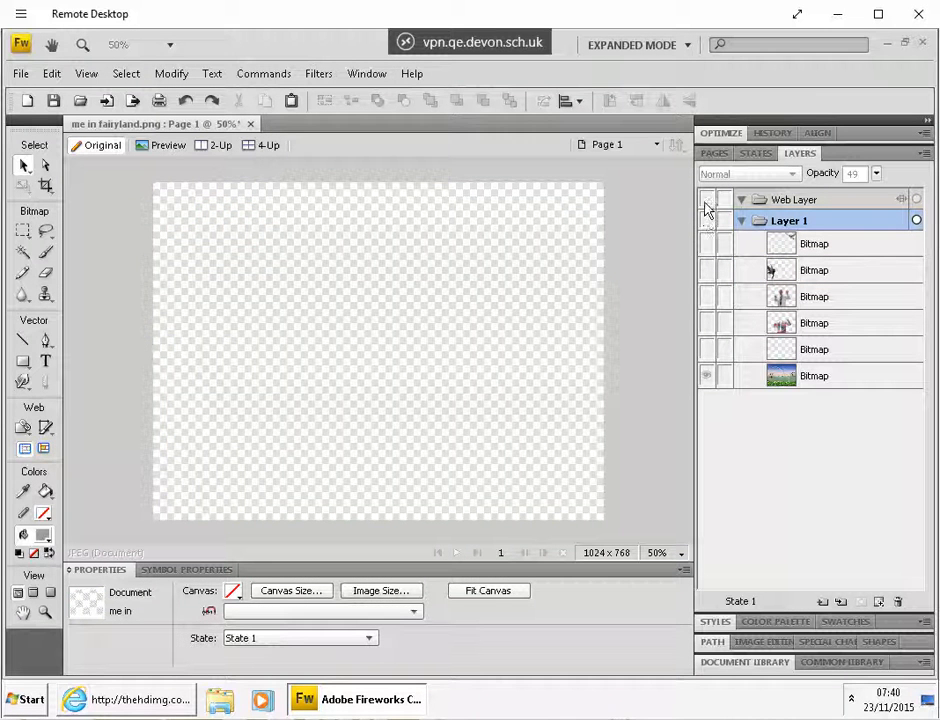
{"action": "left_click", "coordinate": [706, 221]}
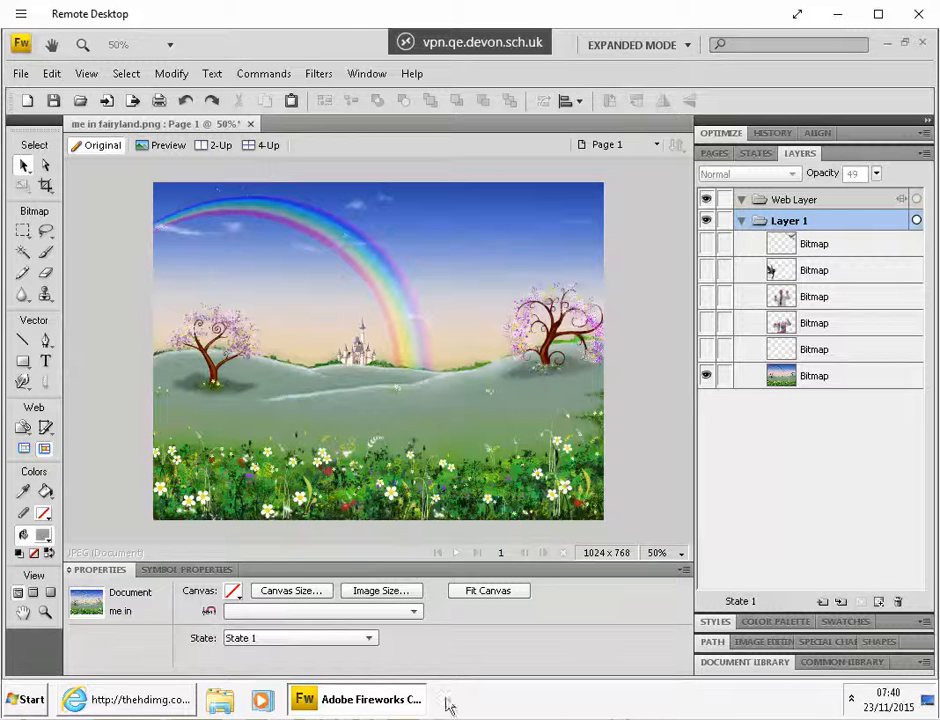
Copy the rainbow sky picture from Internet Explorer and paste it into the me in fairyland.png document in Fireworks
{"action": "left_click", "coordinate": [170, 695]}
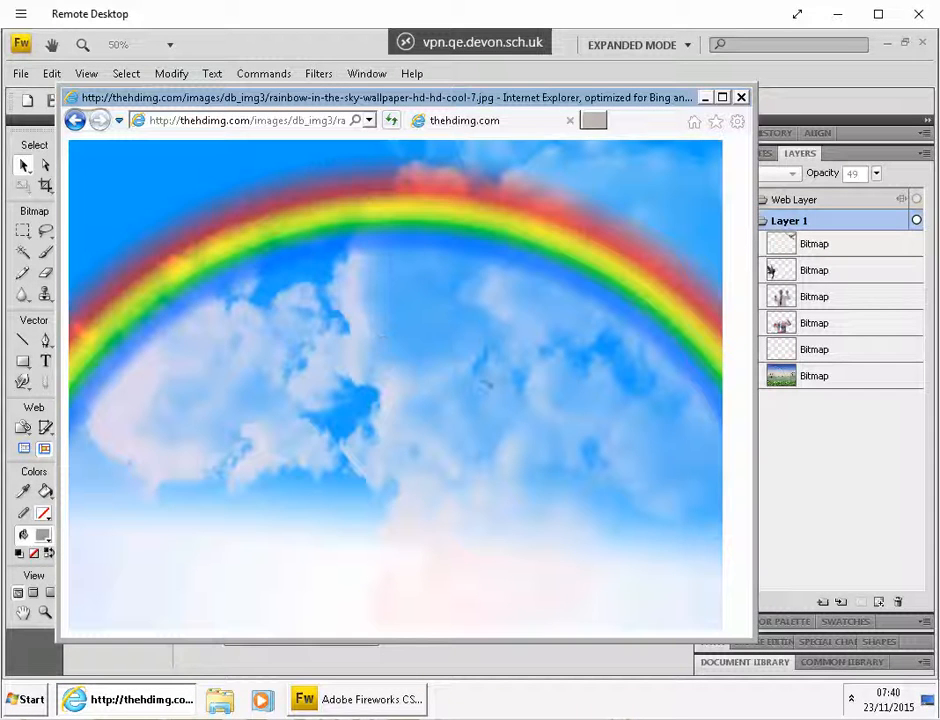
{"action": "right_click", "coordinate": [286, 279]}
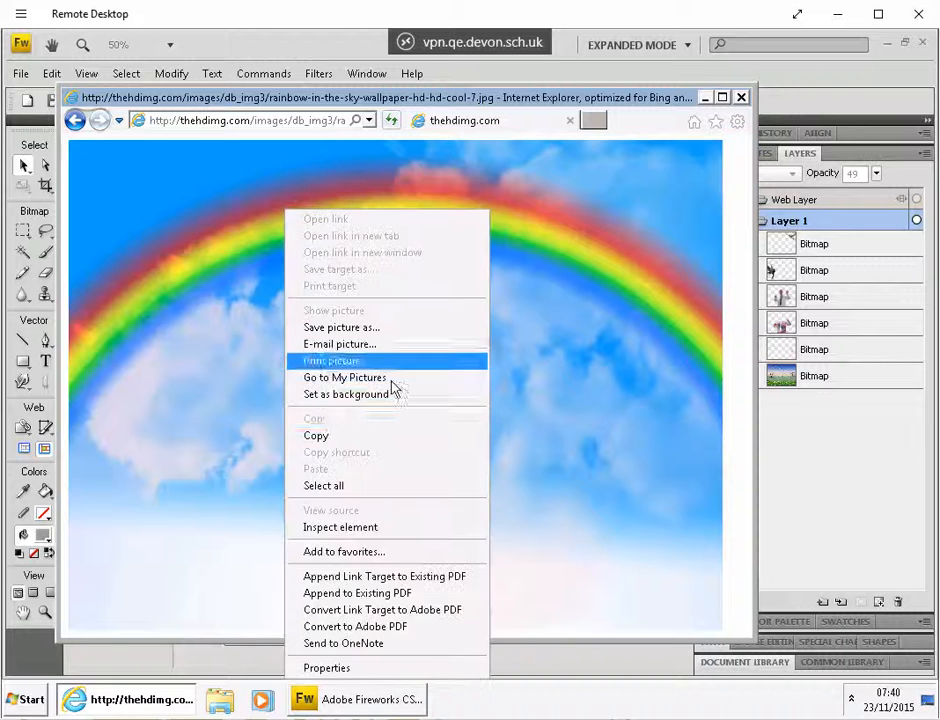
{"action": "left_click", "coordinate": [366, 436]}
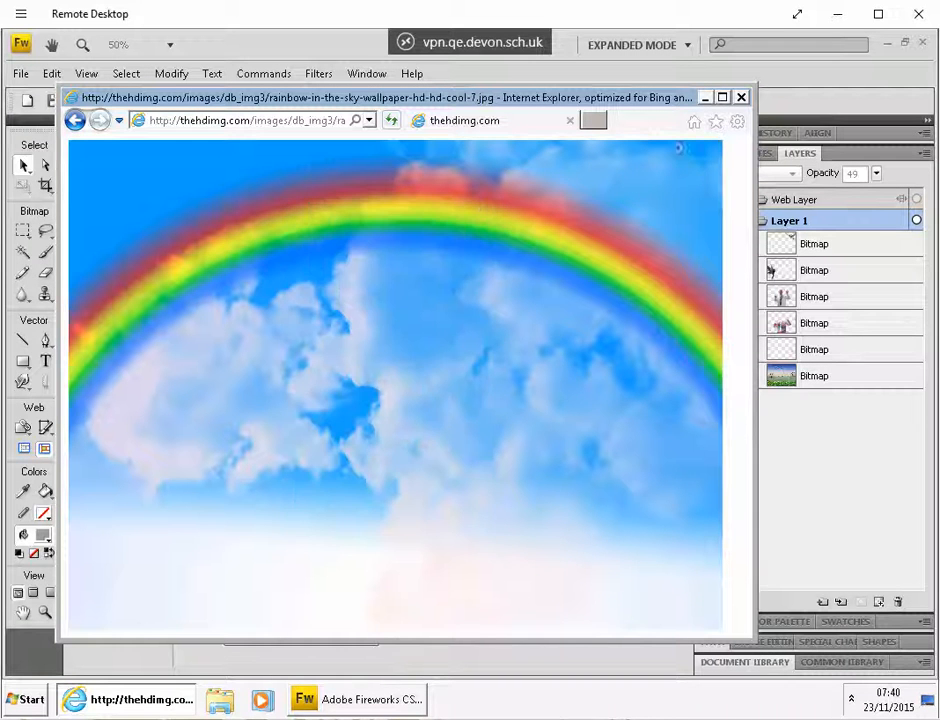
{"action": "left_click", "coordinate": [705, 97]}
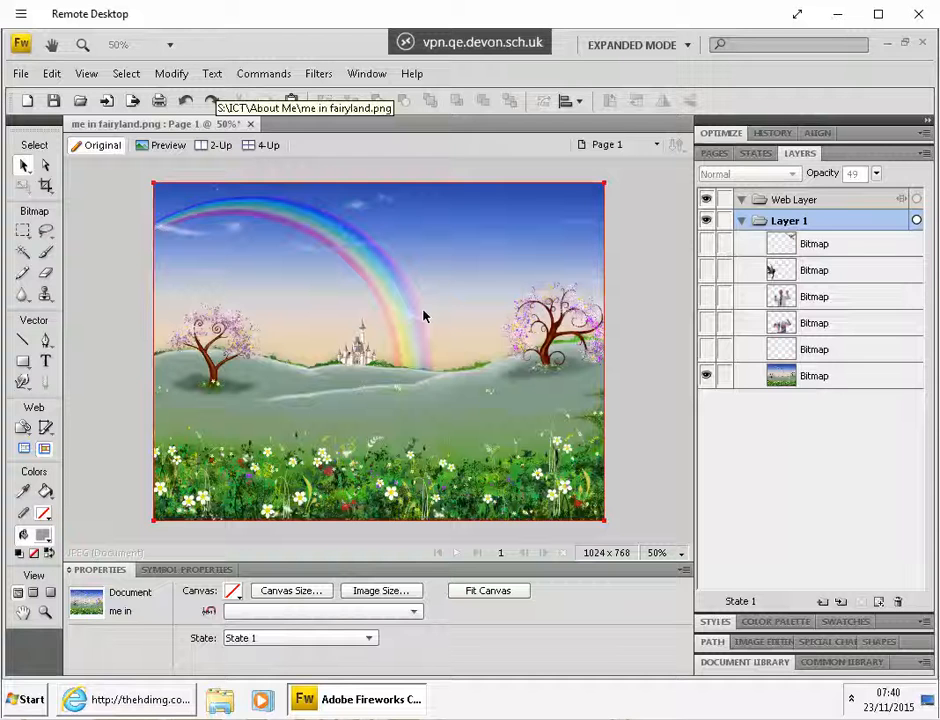
{"action": "key", "text": "ctrl+v"}
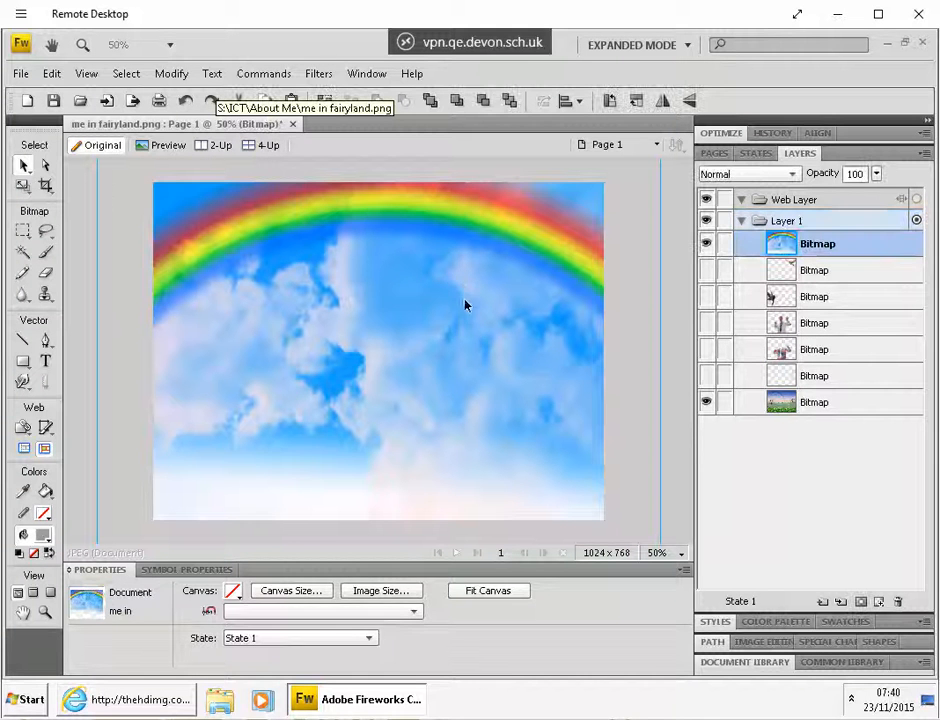
Scale the rainbow sky picture to about 1028 by 524 and place it over the background's upper part at about X -4, Y 0
{"action": "left_click", "coordinate": [23, 185]}
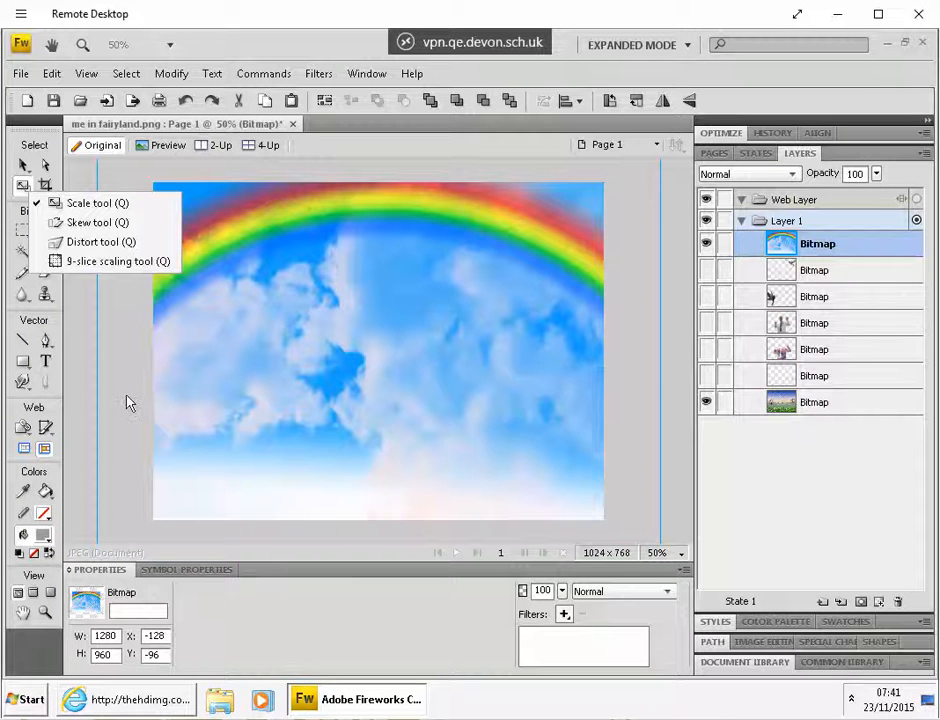
{"action": "left_click", "coordinate": [82, 372]}
{"action": "key", "text": "ctrl+minus"}
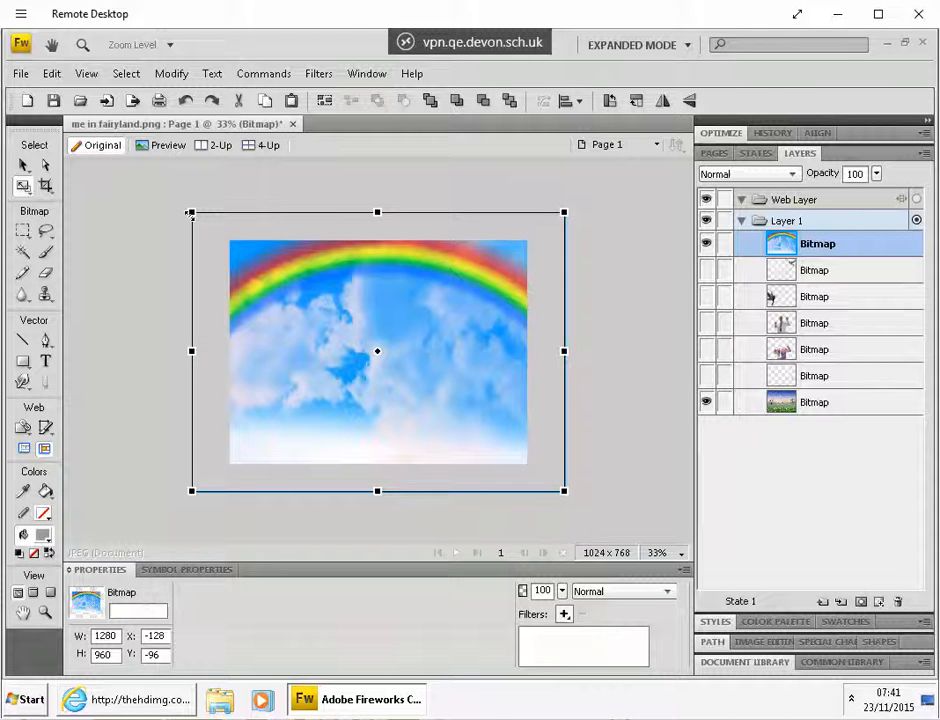
{"action": "left_click_drag", "start_coordinate": [190, 213], "coordinate": [273, 272]}
{"action": "left_click_drag", "start_coordinate": [350, 317], "coordinate": [307, 285]}
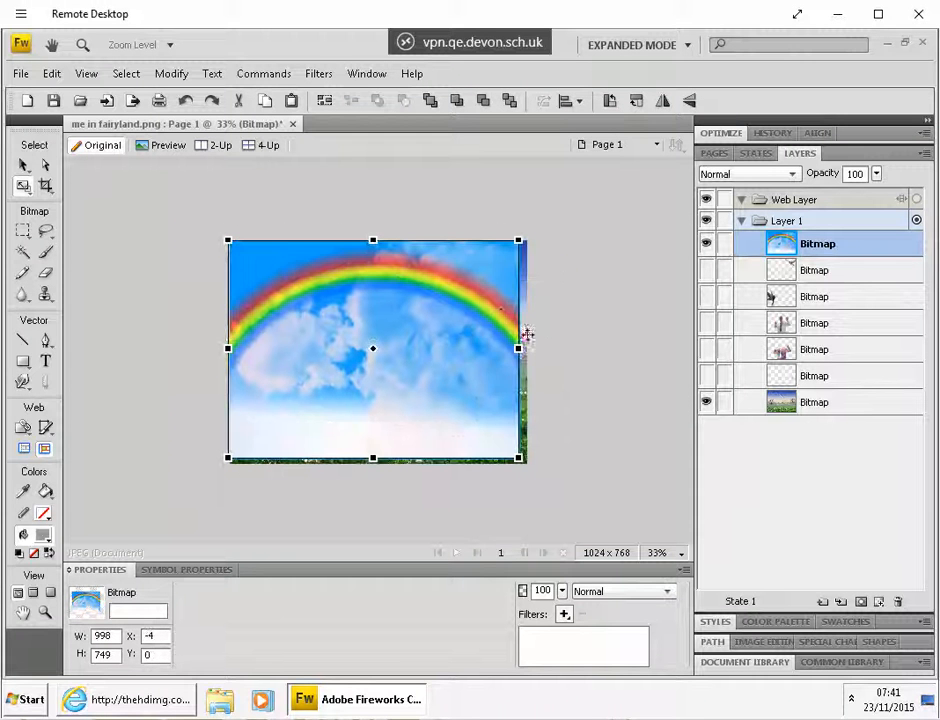
{"action": "left_click_drag", "start_coordinate": [521, 348], "coordinate": [527, 348]}
{"action": "left_click_drag", "start_coordinate": [377, 458], "coordinate": [391, 396]}
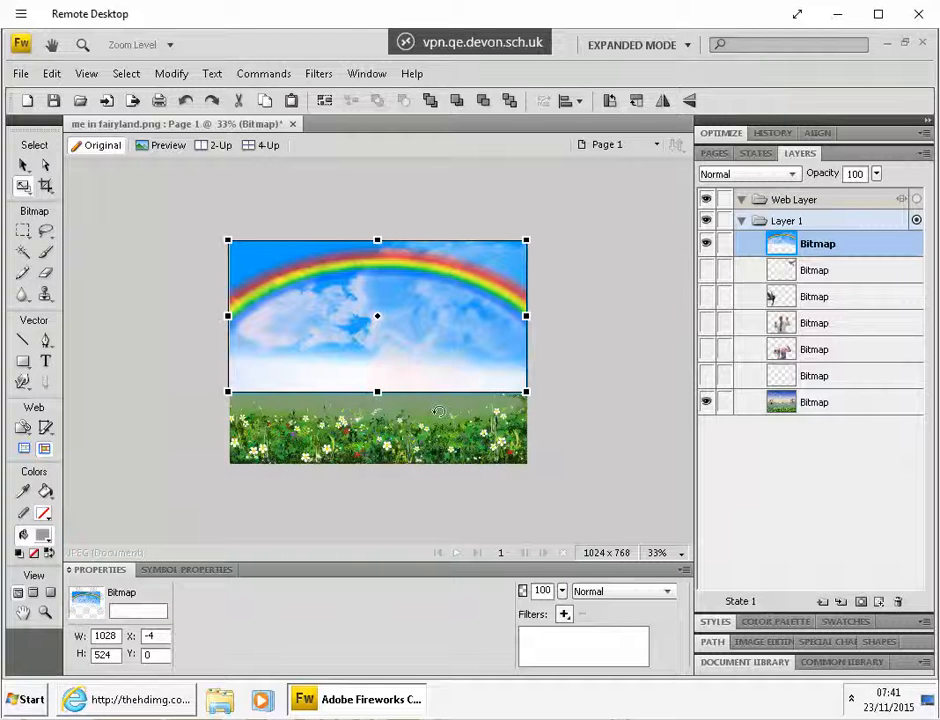
Select the white haze along the rainbow sky's lower edge with the Magic Wand at tolerance 41, delete it and clear the selection
{"action": "left_click", "coordinate": [24, 251]}
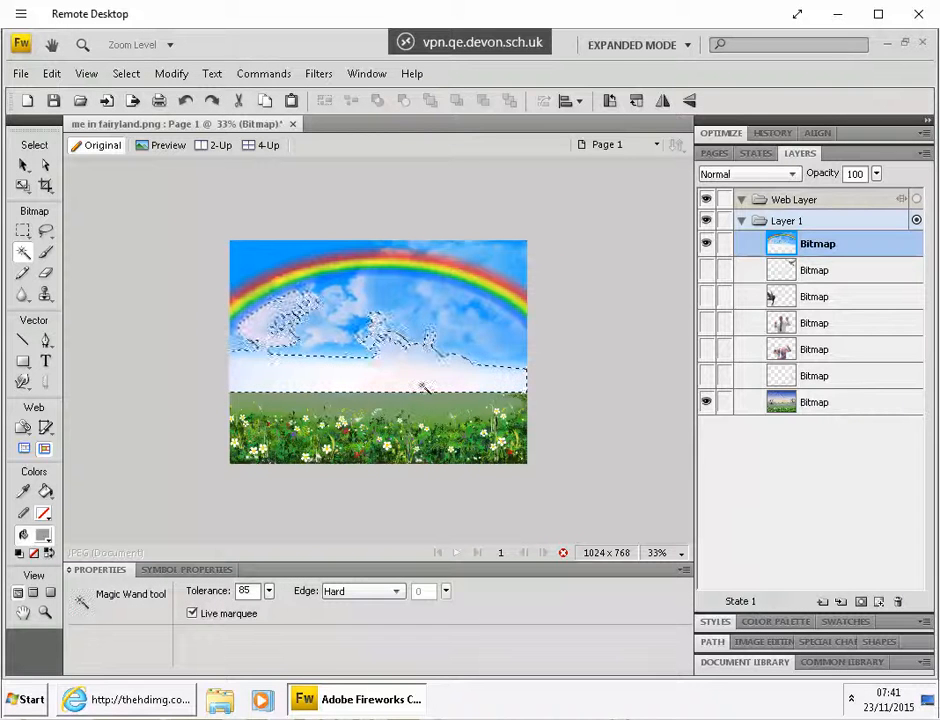
{"action": "left_click", "coordinate": [268, 591]}
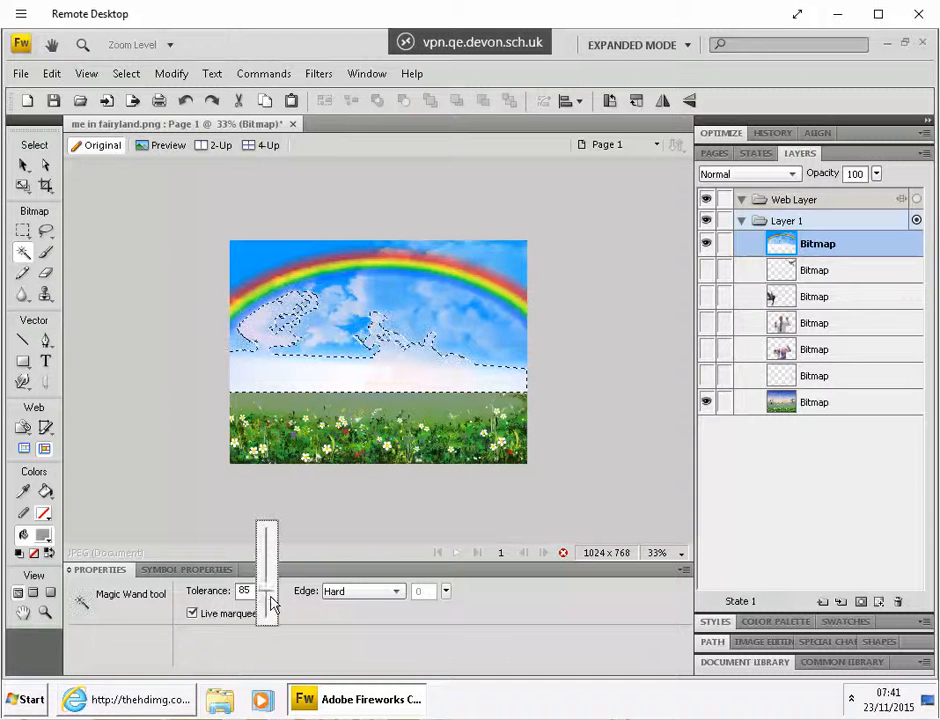
{"action": "mouse_move", "coordinate": [273, 606]}
{"action": "left_mouse_down"}
{"action": "mouse_move", "coordinate": [269, 615]}
{"action": "mouse_move", "coordinate": [269, 592]}
{"action": "left_mouse_up"}
{"action": "left_click", "coordinate": [268, 600]}
{"action": "left_click", "coordinate": [268, 595]}
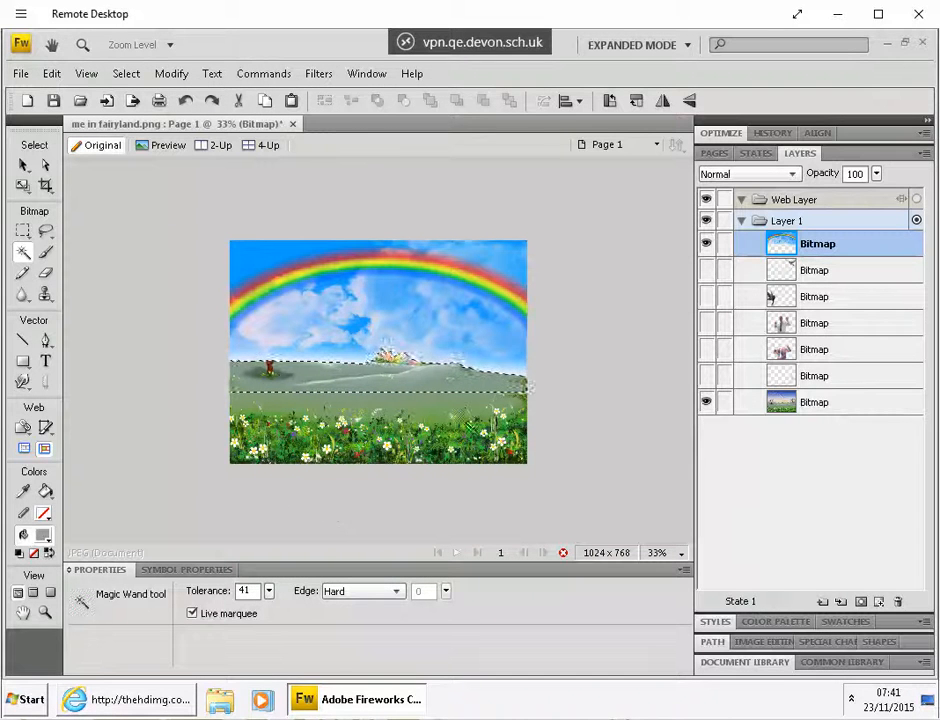
{"action": "key", "text": "ctrl+d"}
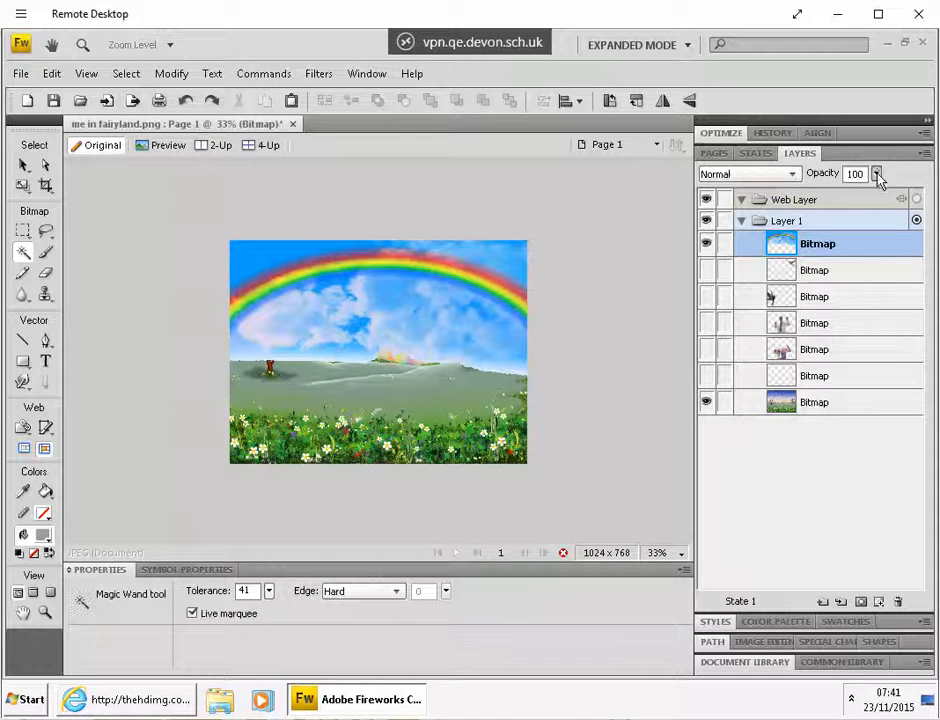
Try the rainbow sky's opacity at 55, and settle on 71 to blend it with the fairyland background
{"action": "left_click_drag", "start_coordinate": [877, 177], "coordinate": [864, 213]}
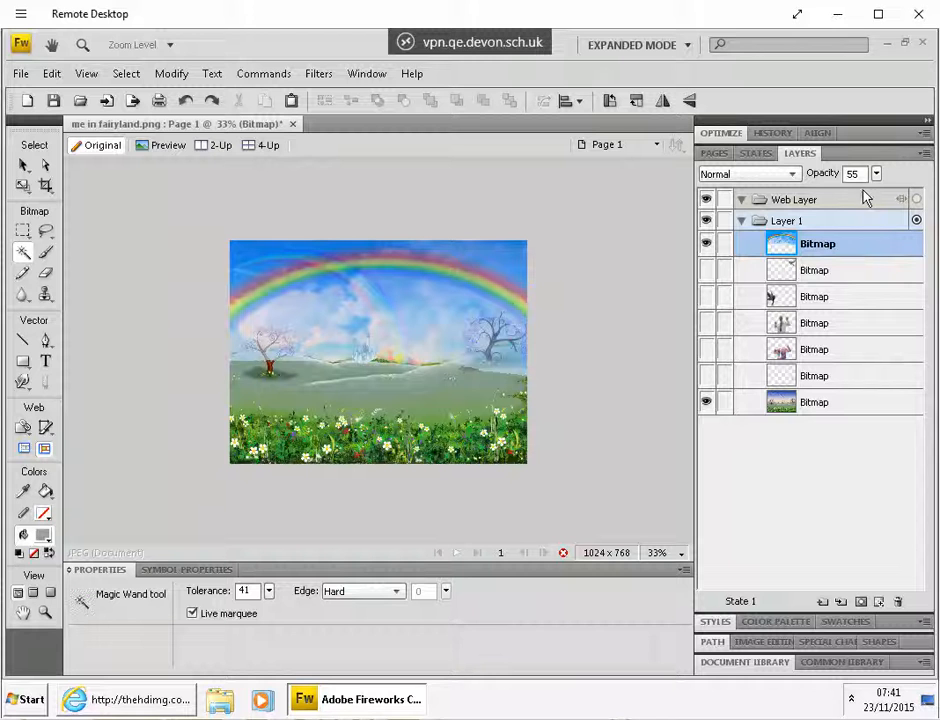
{"action": "left_click", "coordinate": [876, 175]}
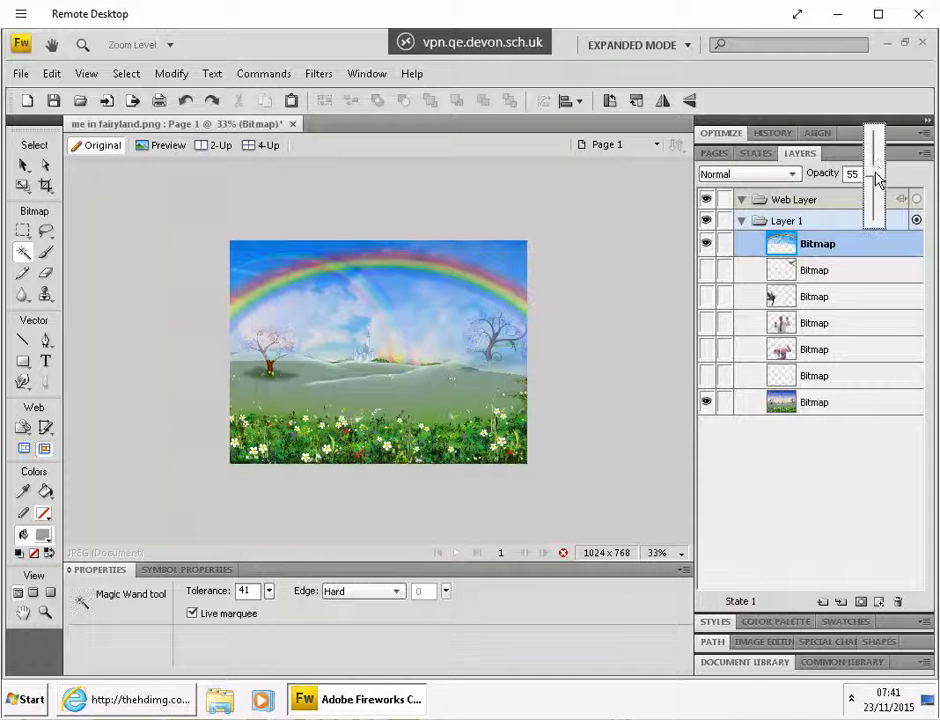
{"action": "left_click_drag", "start_coordinate": [879, 167], "coordinate": [880, 168]}
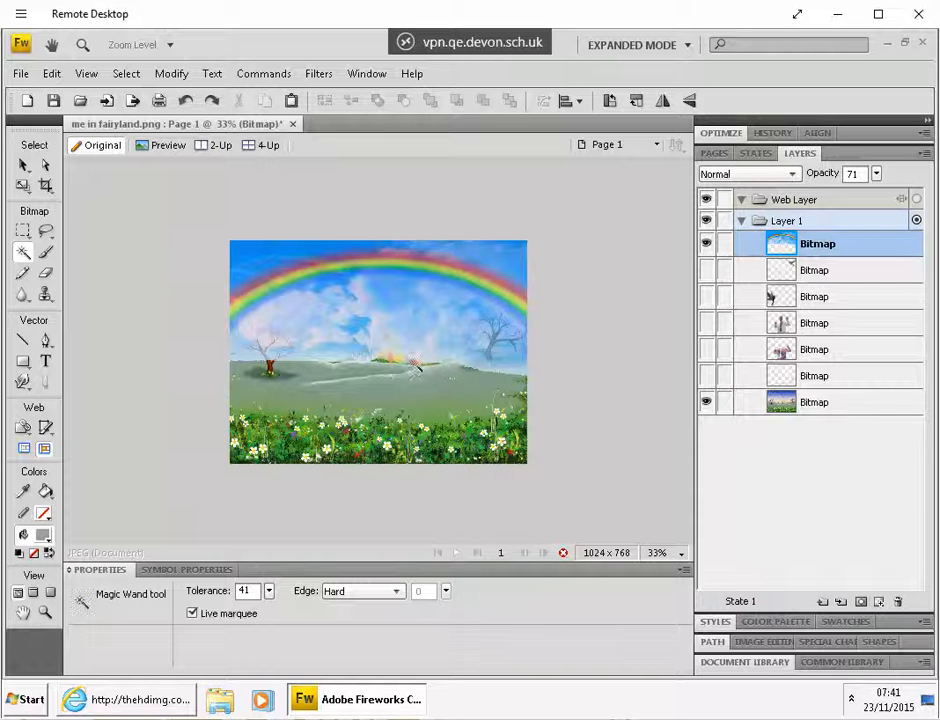
Move the rainbow sky to about X -6, Y 19, and stretch its upper edge up to Y 0 for a height of about 484
{"action": "left_click", "coordinate": [23, 165]}
{"action": "left_click", "coordinate": [384, 321]}
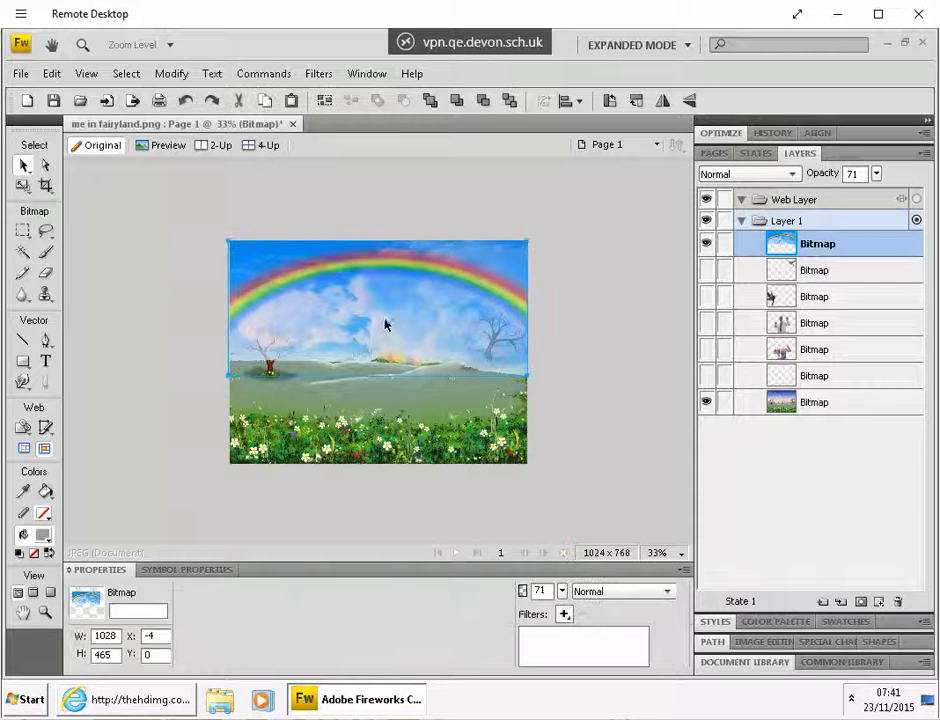
{"action": "mouse_move", "coordinate": [386, 329]}
{"action": "left_mouse_down"}
{"action": "mouse_move", "coordinate": [395, 337]}
{"action": "mouse_move", "coordinate": [381, 317]}
{"action": "mouse_move", "coordinate": [372, 344]}
{"action": "left_mouse_up"}
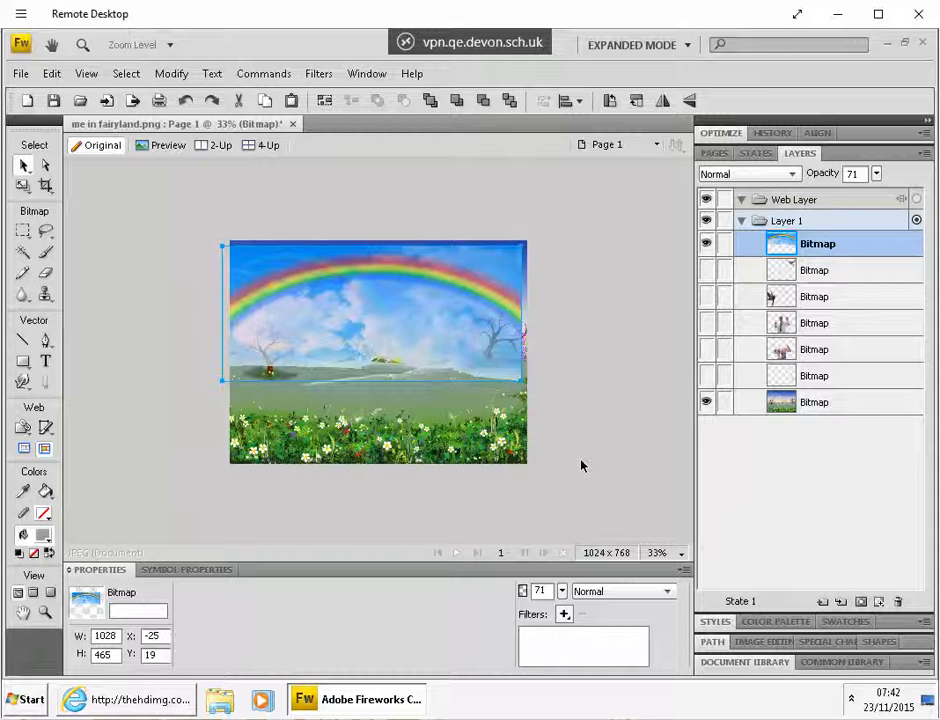
{"action": "key", "text": "Right"}
{"action": "key", "text": "Right"}
{"action": "key", "text": "Right"}
{"action": "key", "text": "Right"}
{"action": "key", "text": "Right"}
{"action": "key", "text": "Right"}
{"action": "key", "text": "Right"}
{"action": "key", "text": "Right"}
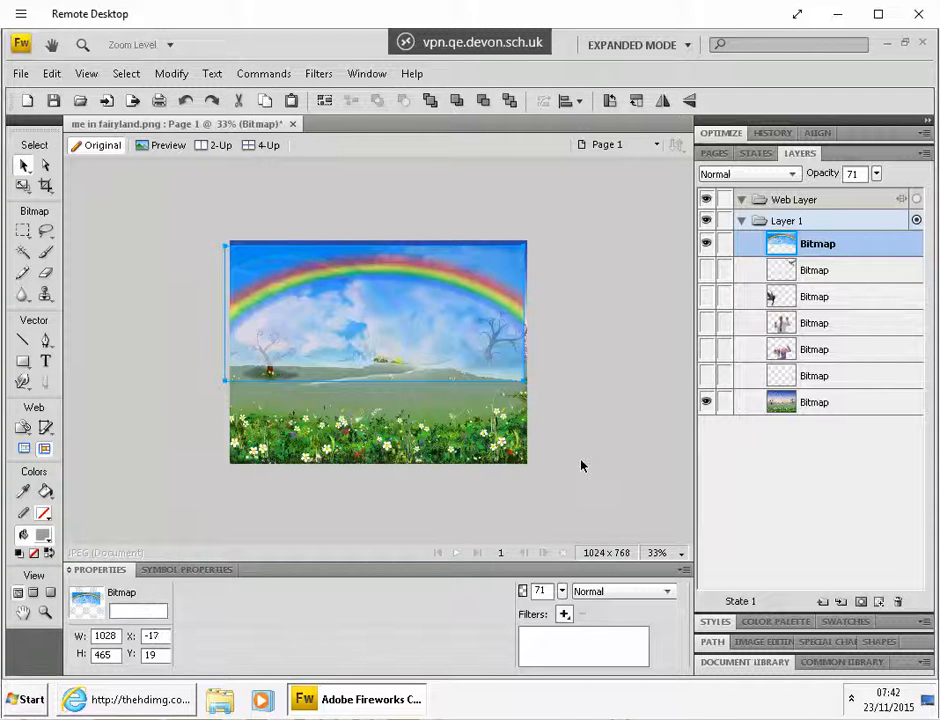
{"action": "key", "text": "Right"}
{"action": "key", "text": "Right"}
{"action": "key", "text": "Right"}
{"action": "key", "text": "Right"}
{"action": "key", "text": "Right"}
{"action": "key", "text": "Right"}
{"action": "key", "text": "Right"}
{"action": "key", "text": "Right"}
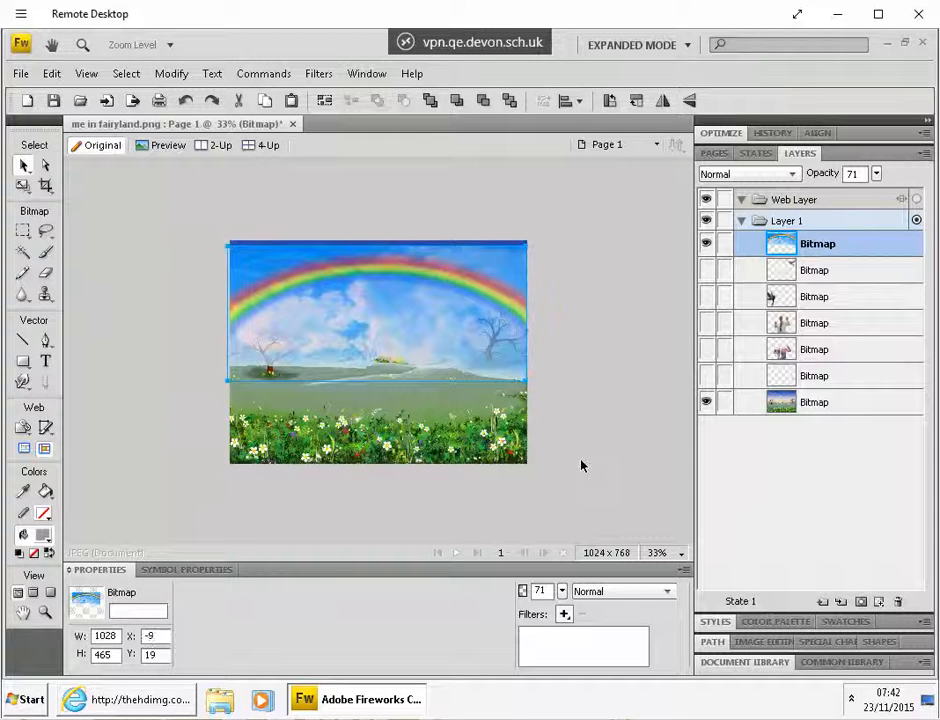
{"action": "key", "text": "Right"}
{"action": "key", "text": "Right"}
{"action": "key", "text": "Right"}
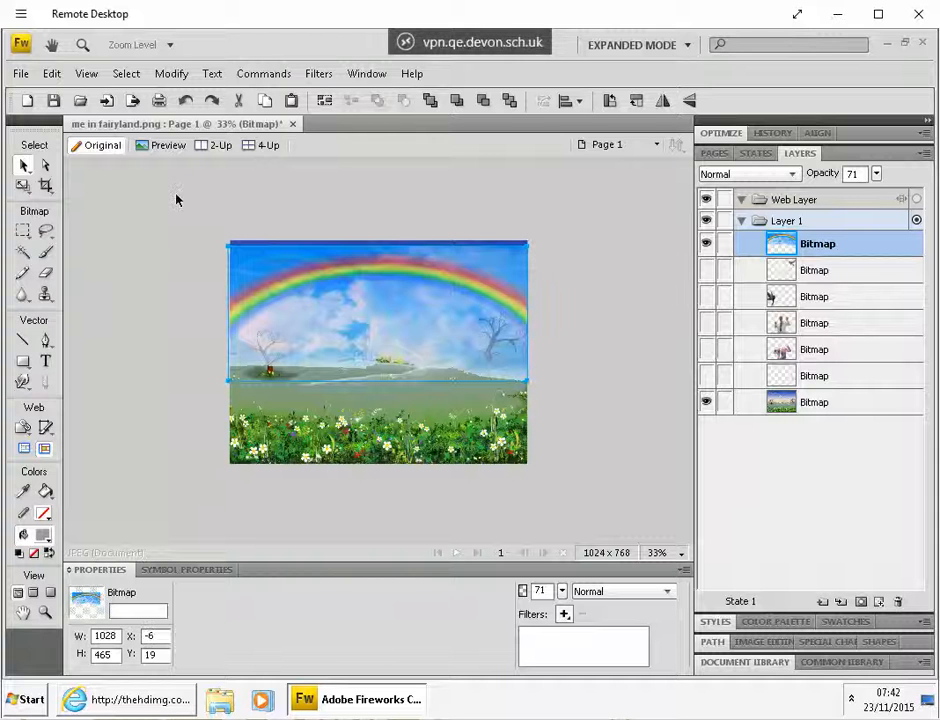
{"action": "left_click", "coordinate": [23, 185]}
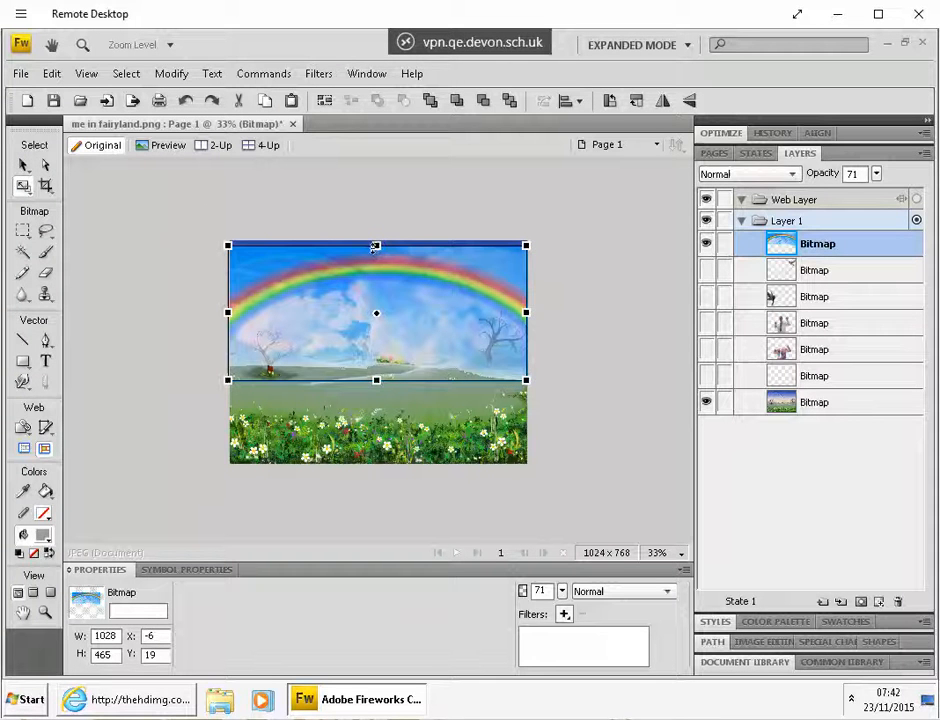
{"action": "left_click_drag", "start_coordinate": [376, 245], "coordinate": [377, 240]}
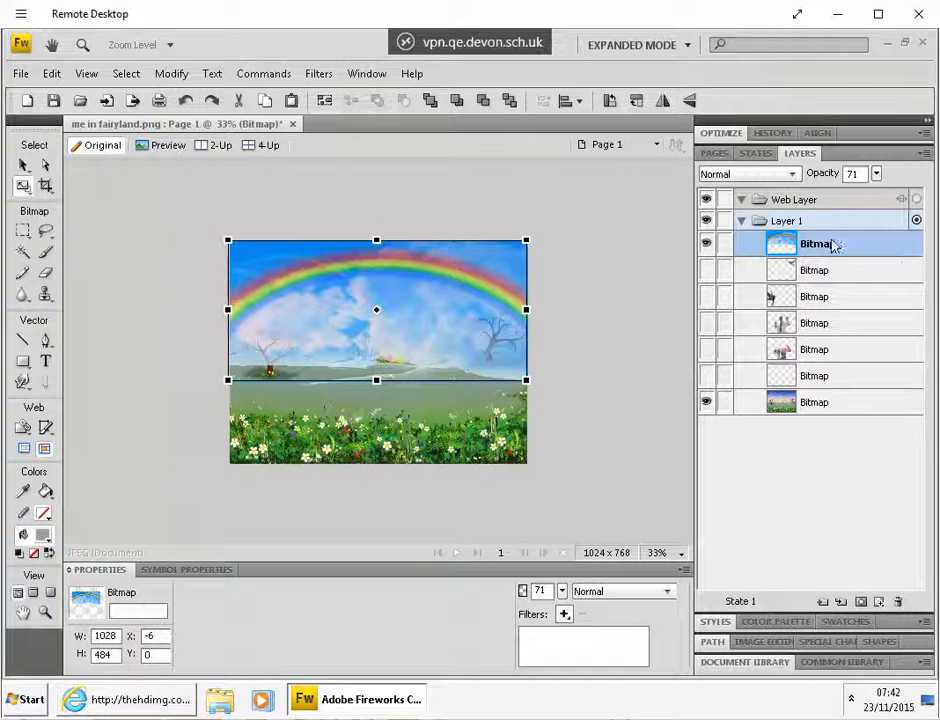
Make the five hidden bitmaps between the rainbow sky and the fairyland background visible again
{"action": "left_click", "coordinate": [706, 271]}
{"action": "left_click", "coordinate": [706, 298]}
{"action": "left_click", "coordinate": [706, 324]}
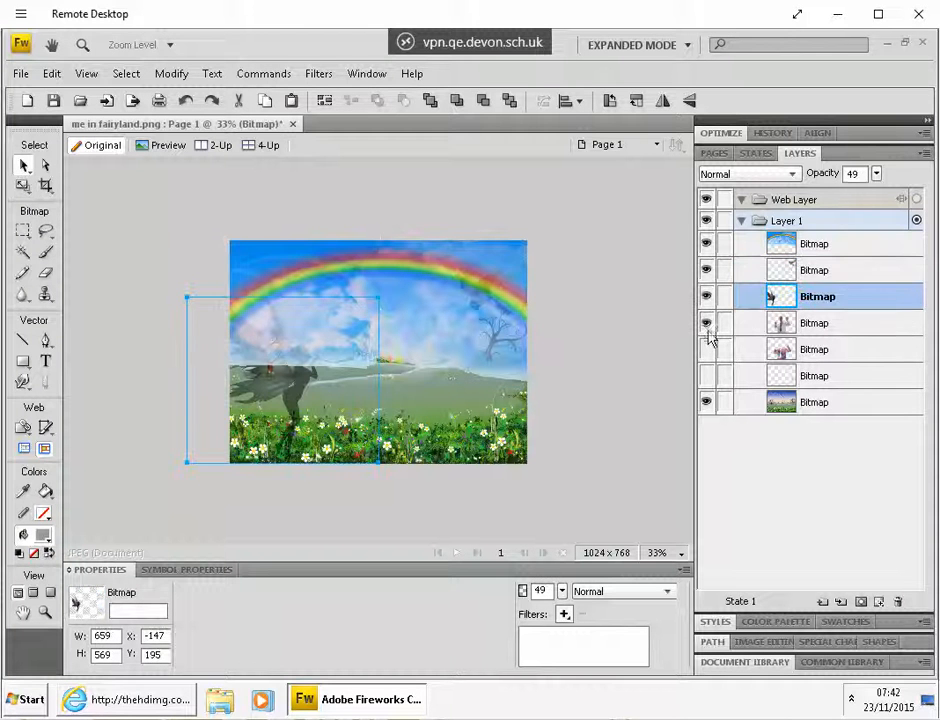
{"action": "left_click", "coordinate": [707, 352]}
{"action": "left_click", "coordinate": [706, 378]}
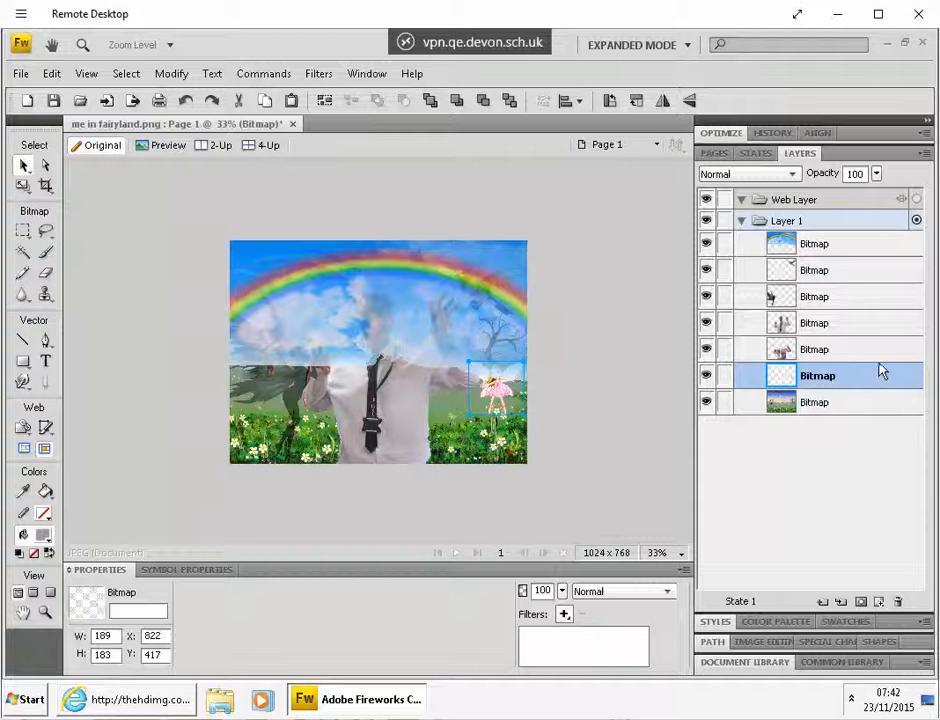
Move the rainbow sky bitmap down the stacking order to sit directly above the fairyland background, and deselect it
{"action": "left_click_drag", "start_coordinate": [869, 241], "coordinate": [858, 396]}
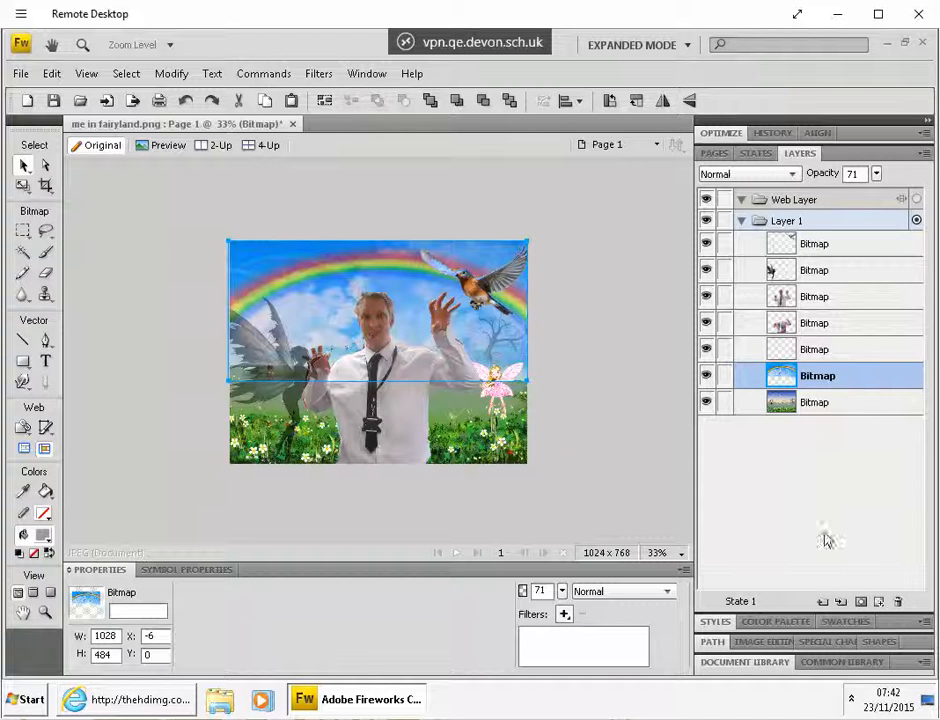
{"action": "left_click", "coordinate": [574, 493]}
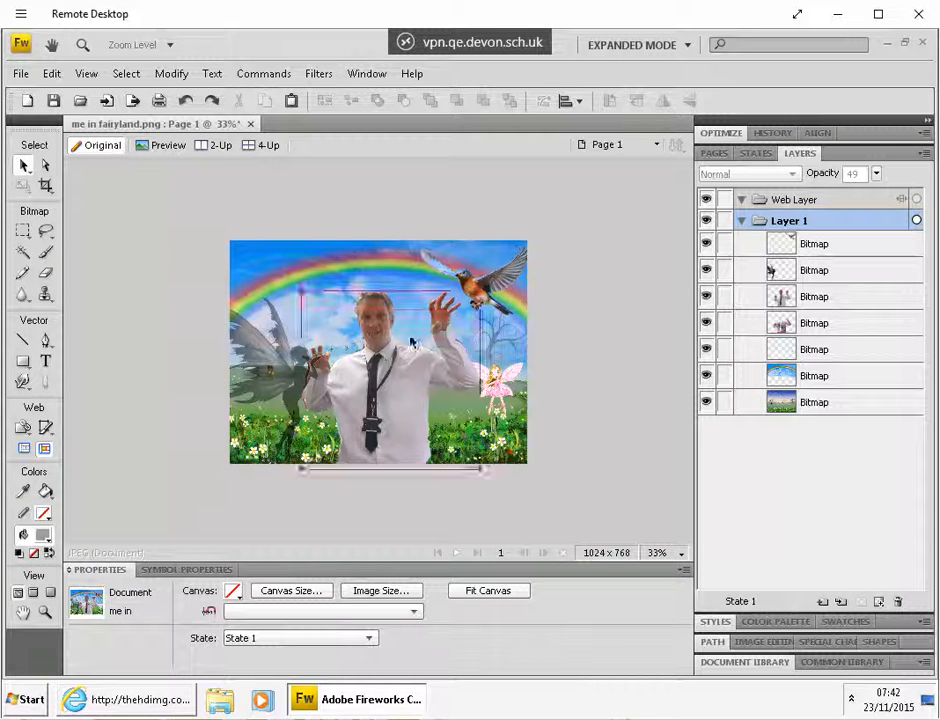
{"action": "key", "text": "ctrl+equal"}
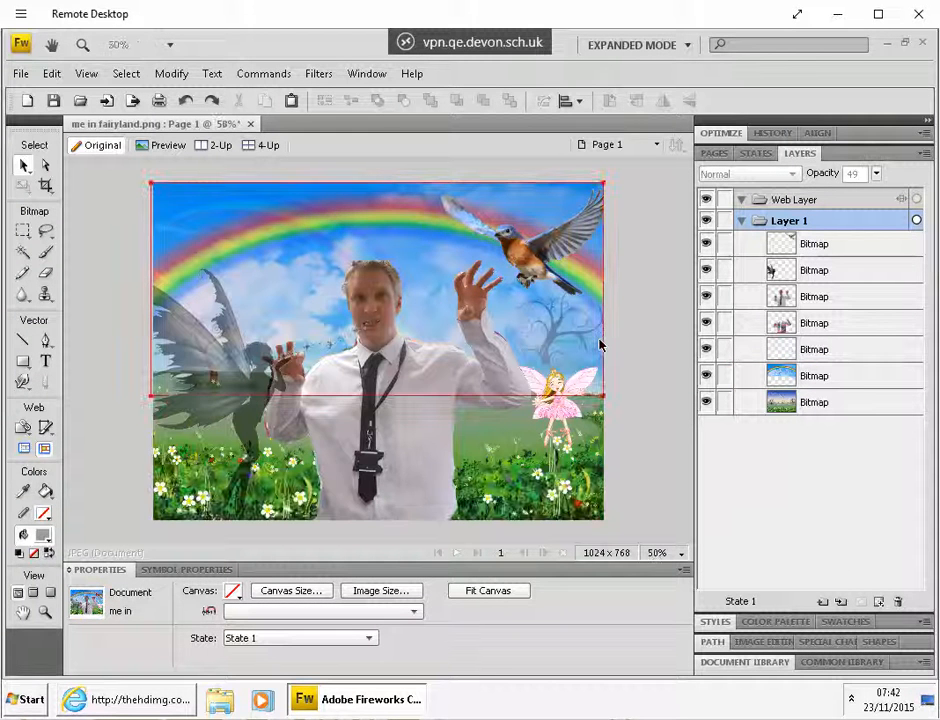